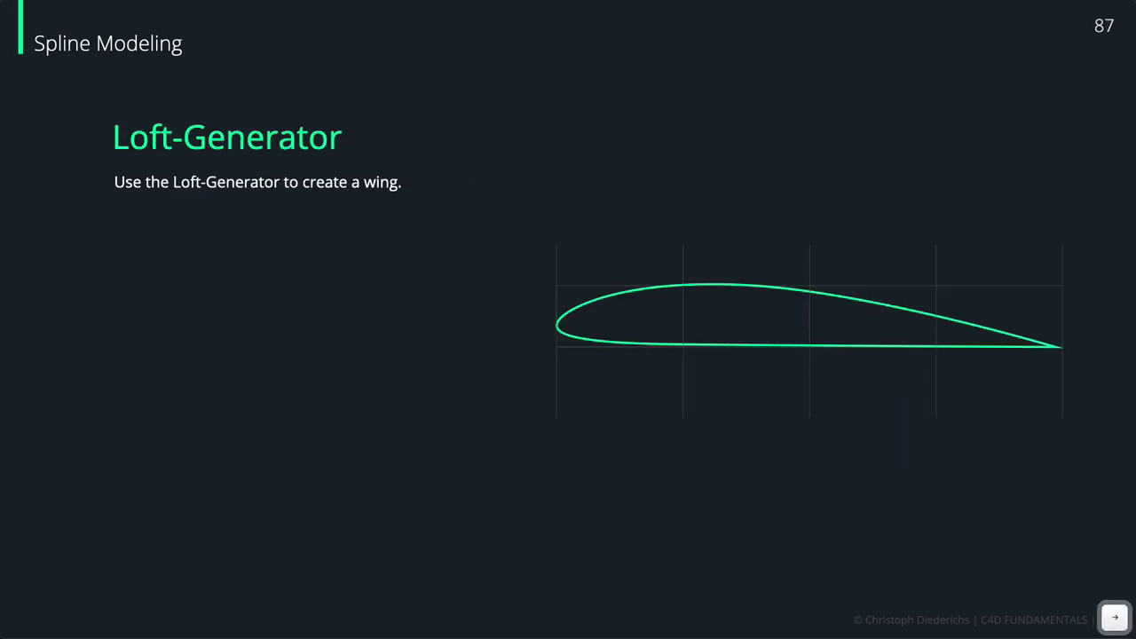
key(Right)
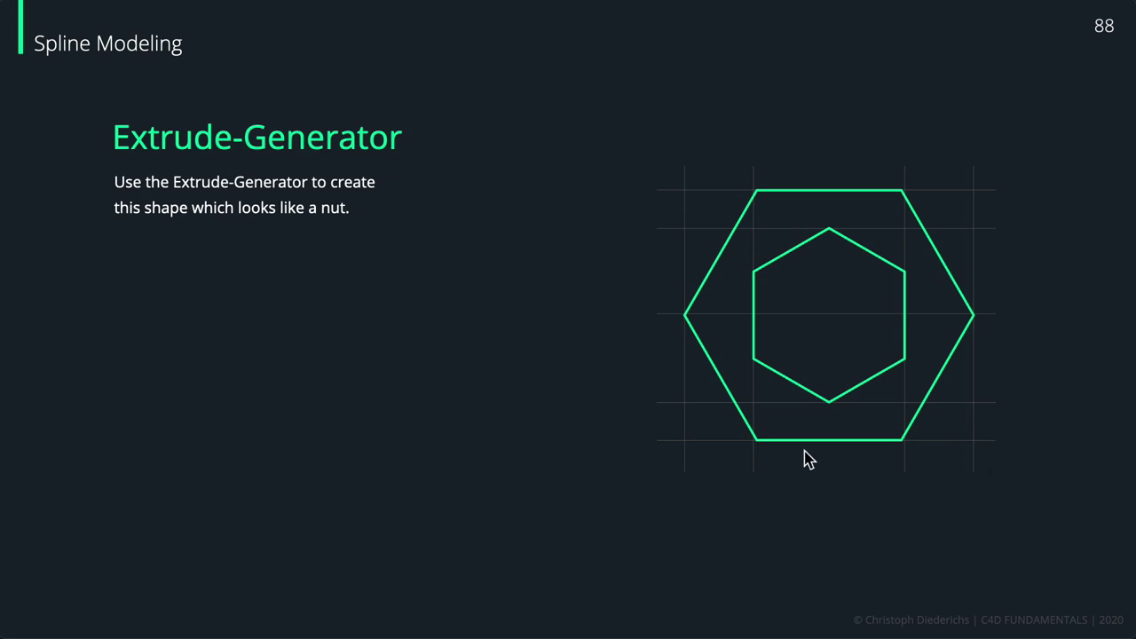
Switch to Cinema 4D, show all four views and load spline_bottle.jpg as the Front view's background picture
key(super+Tab)
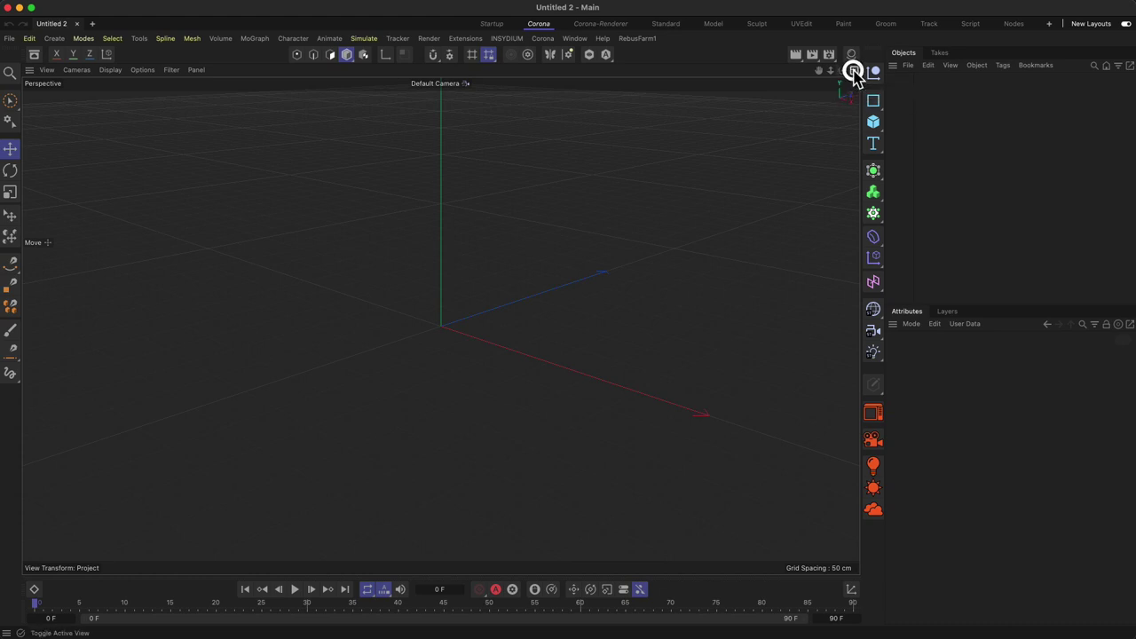
click(853, 71)
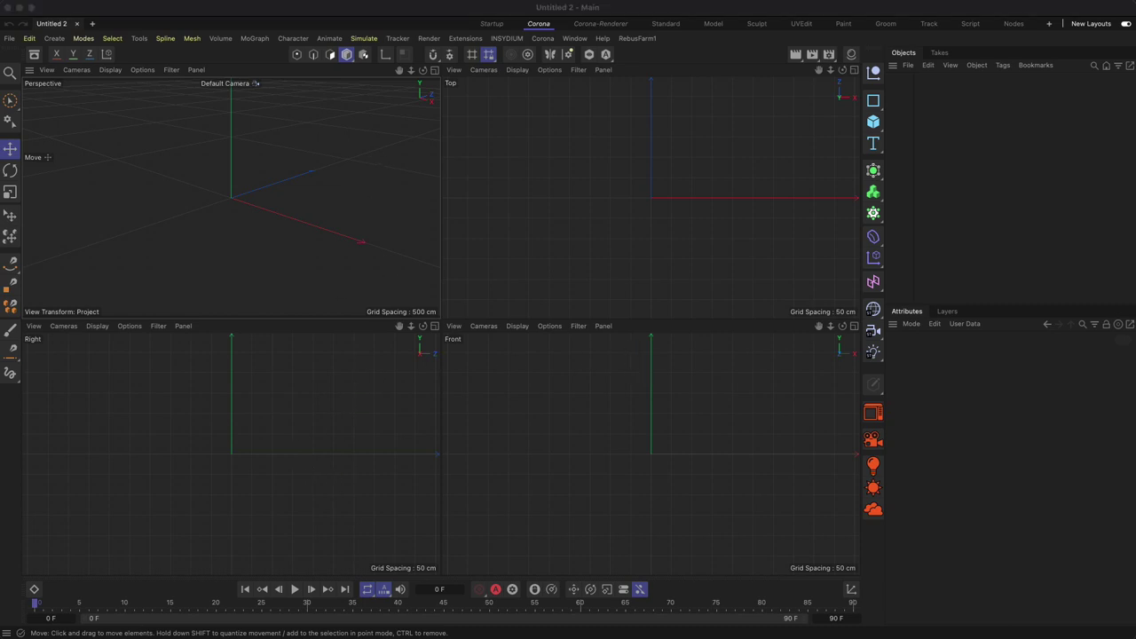
drag(609, 586, 655, 458)
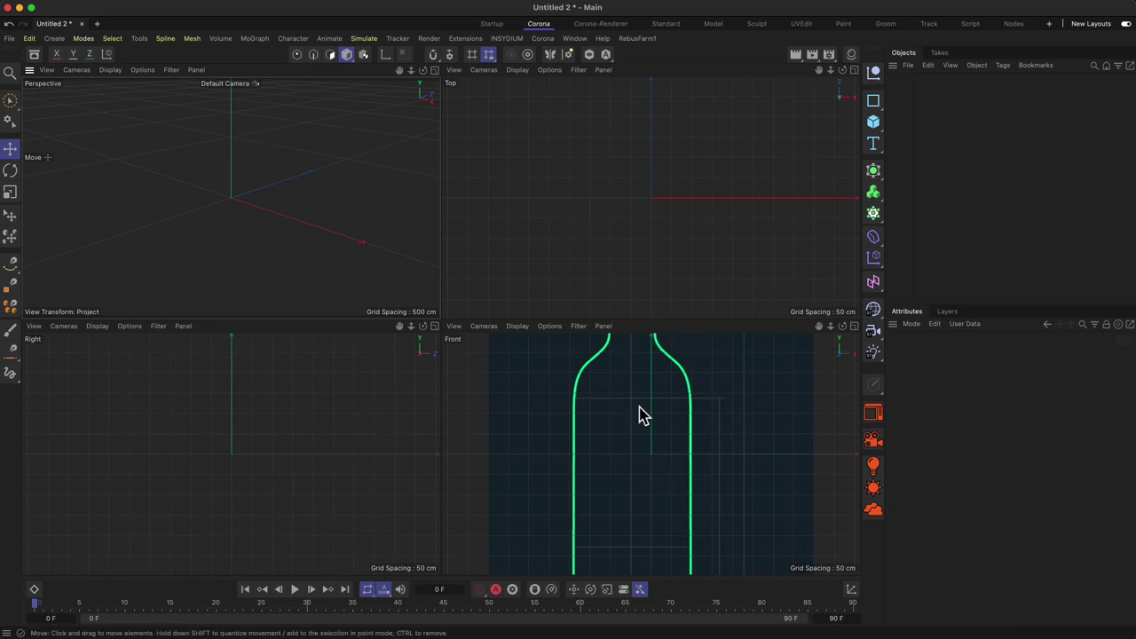
Maximize the Front view and open its background picture settings with the whole bottle in view
click(856, 325)
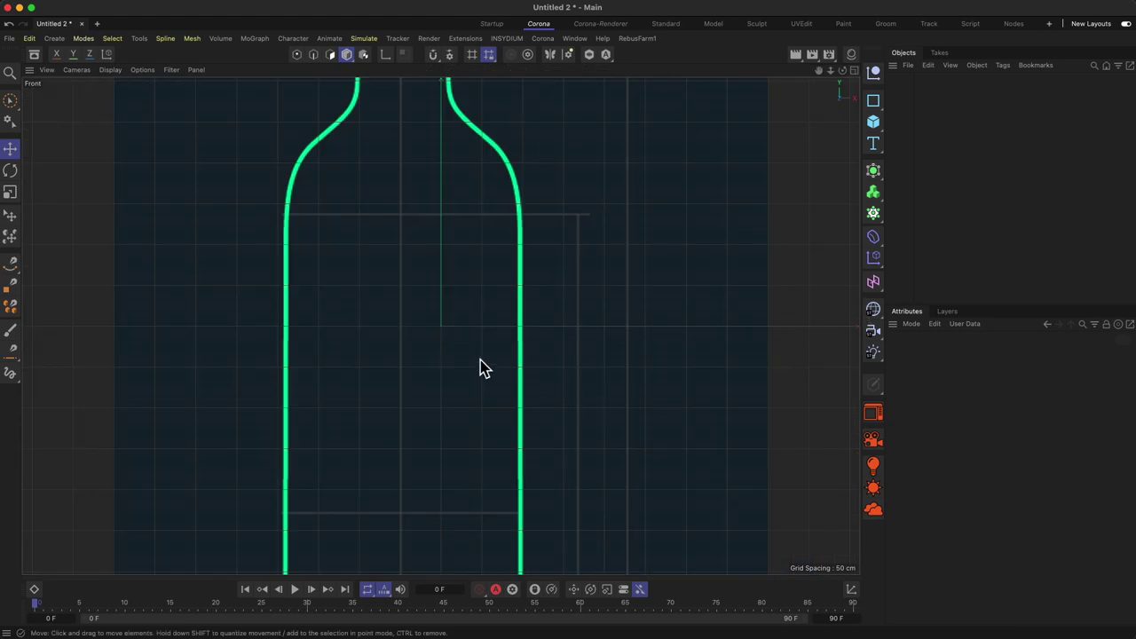
click(46, 70)
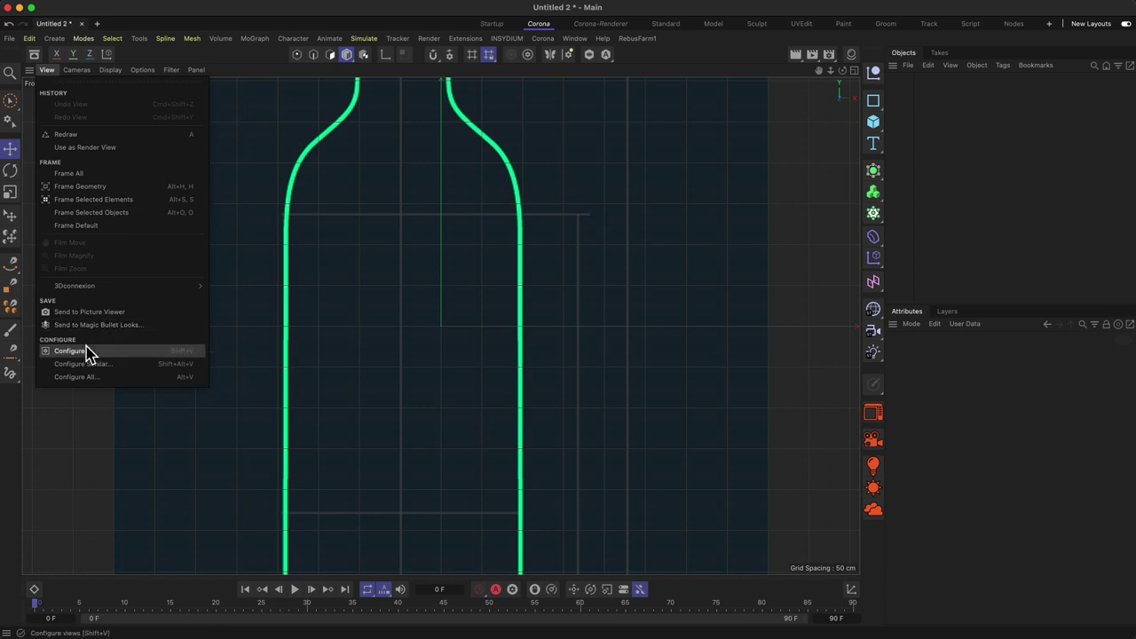
click(173, 355)
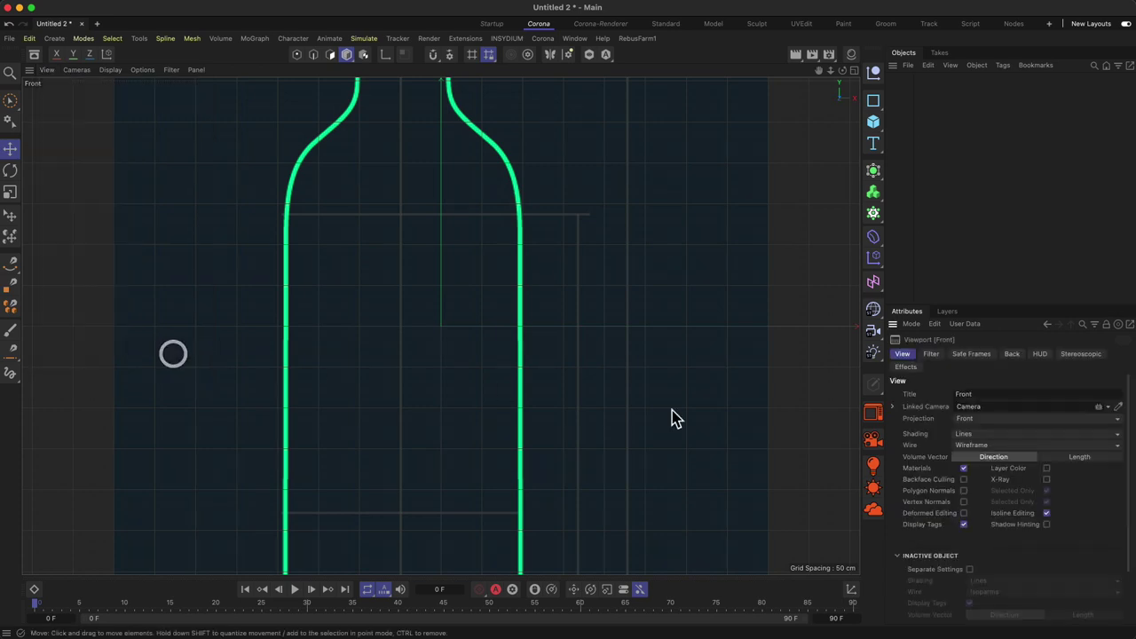
click(1012, 355)
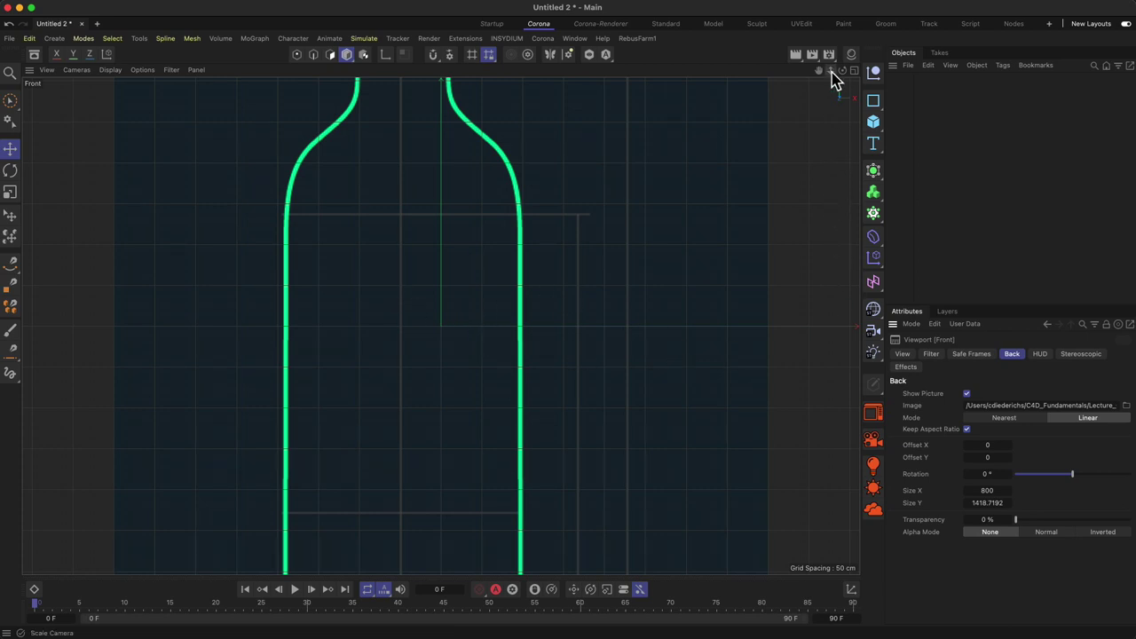
drag(831, 69, 221, 436)
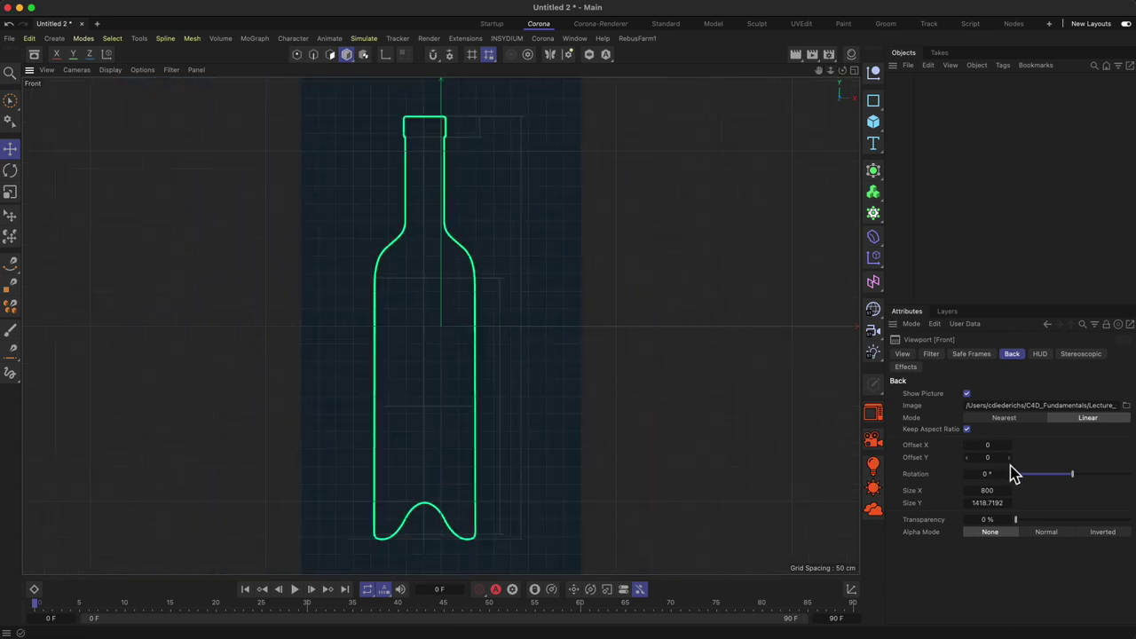
Hide the Front view's grid and align the bottle picture to the axes with Offset X 49 and Offset Y 610
drag(991, 445, 972, 446)
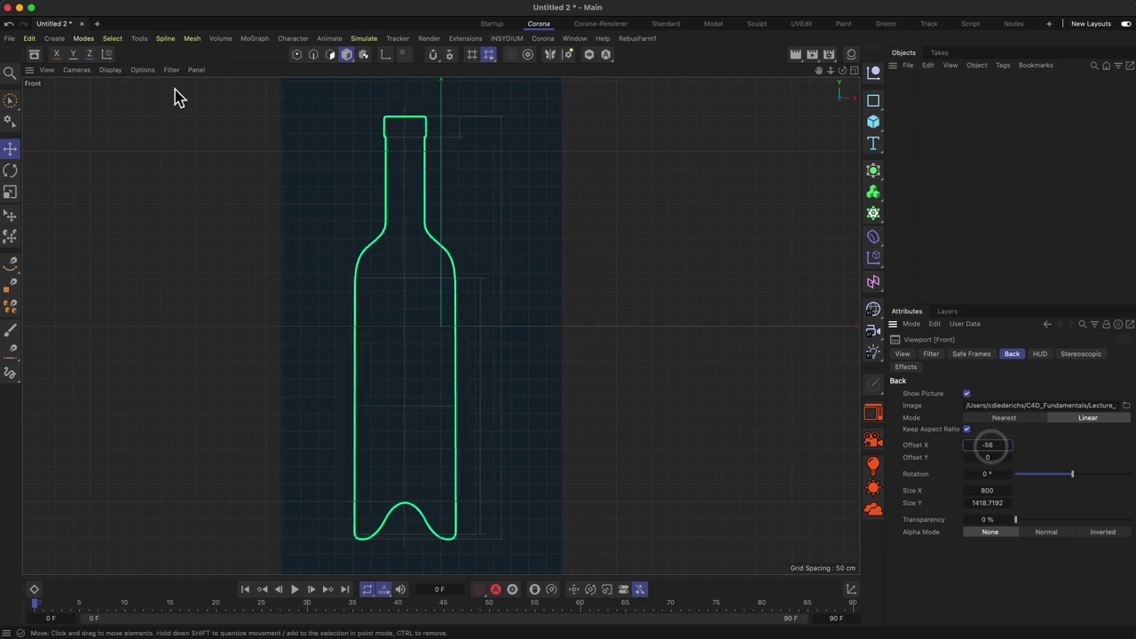
click(171, 69)
click(197, 148)
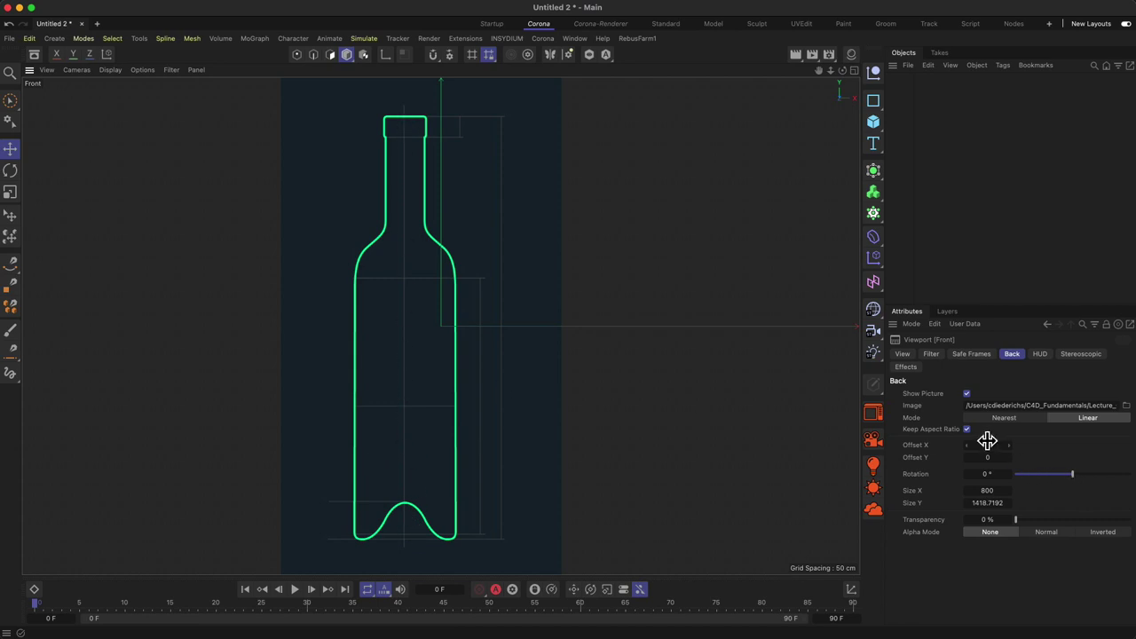
drag(984, 444, 993, 457)
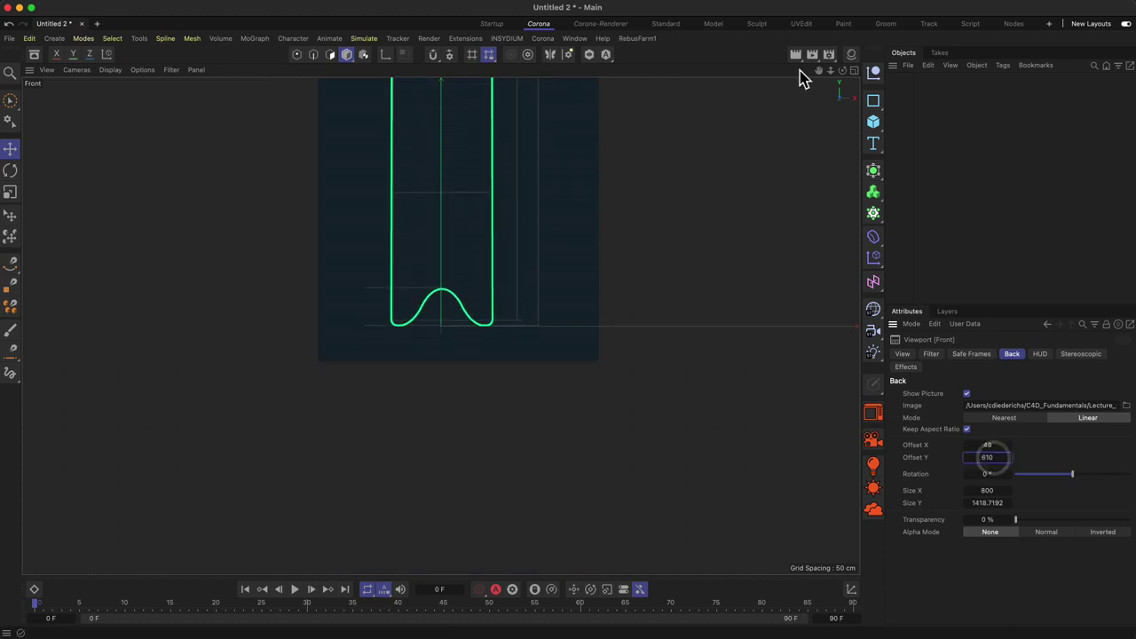
drag(819, 70, 221, 411)
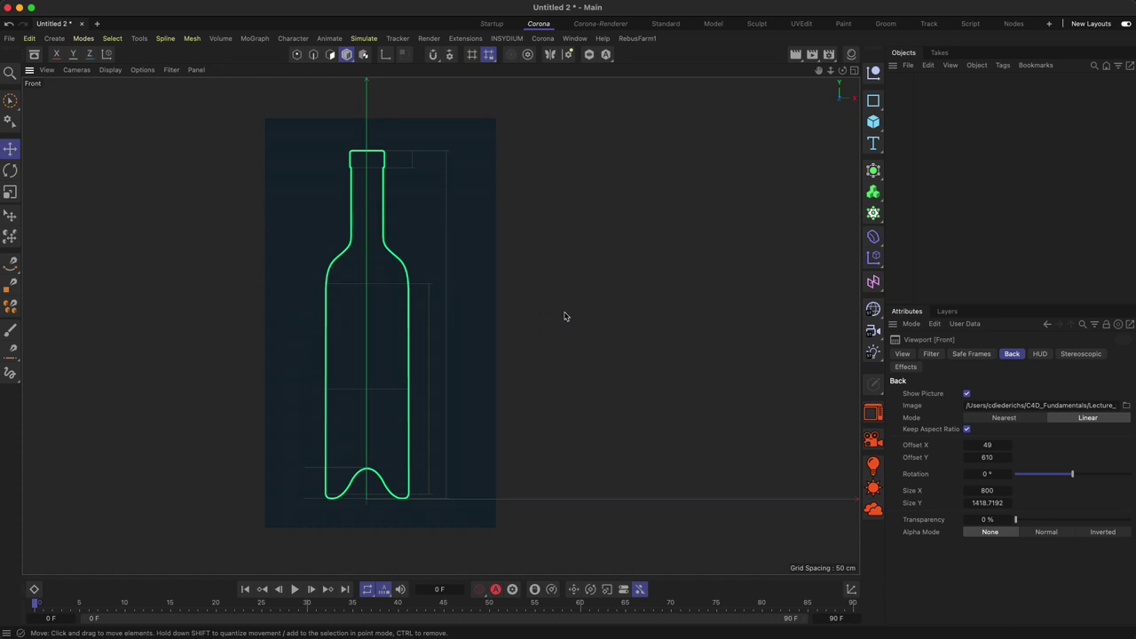
Try the background picture's transparency and the Inverted and Normal alpha modes, returning the alpha mode to None
drag(1023, 525, 996, 526)
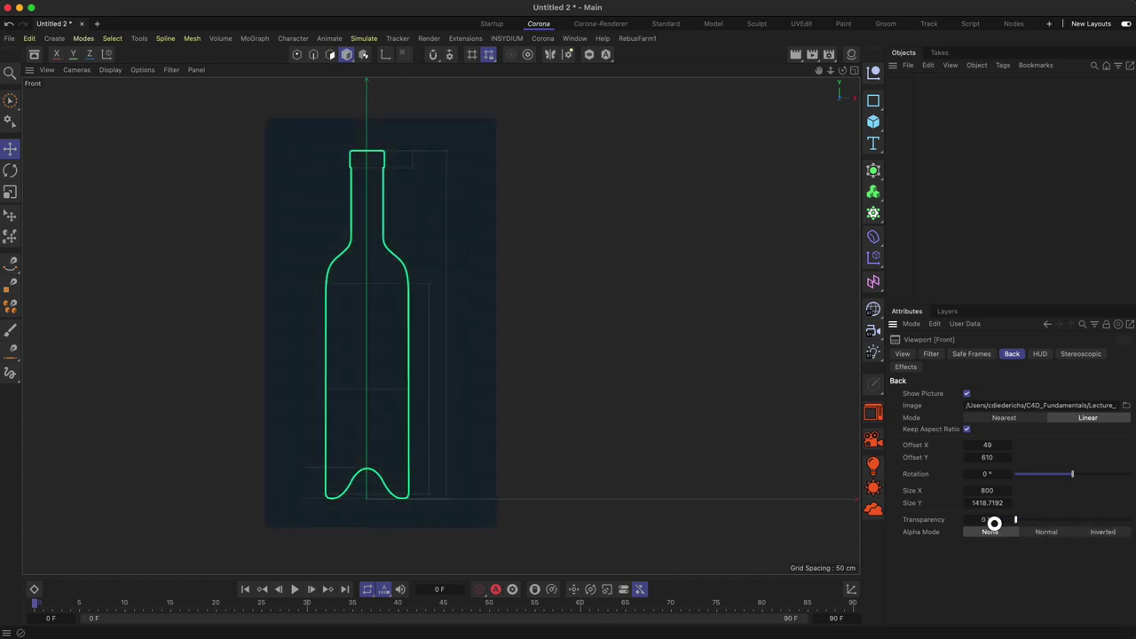
click(1101, 532)
click(1042, 531)
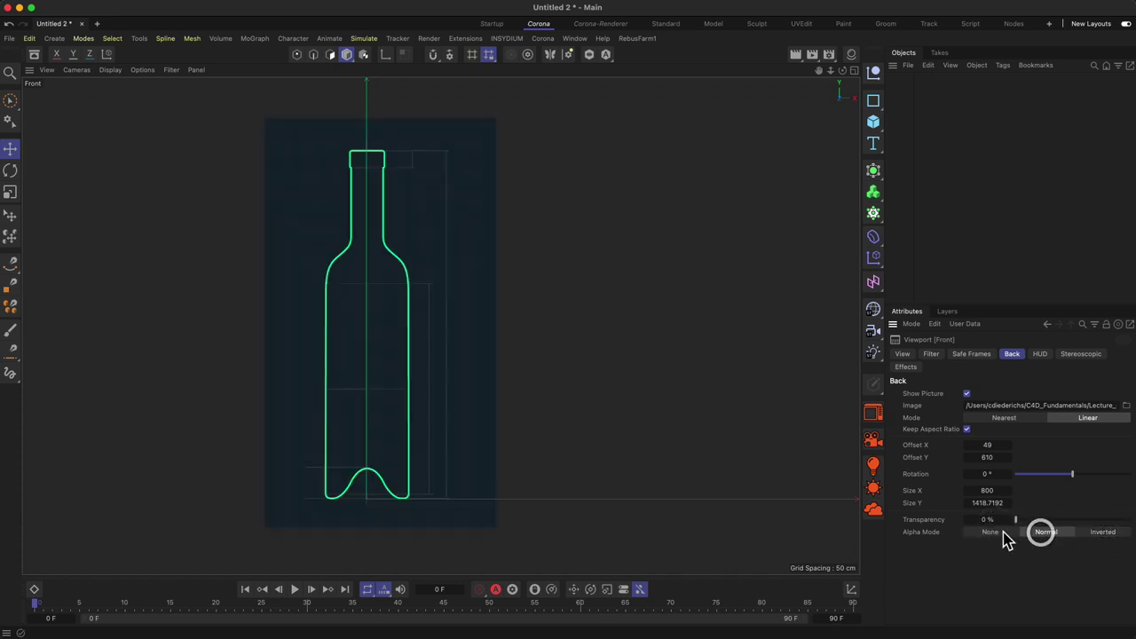
click(994, 533)
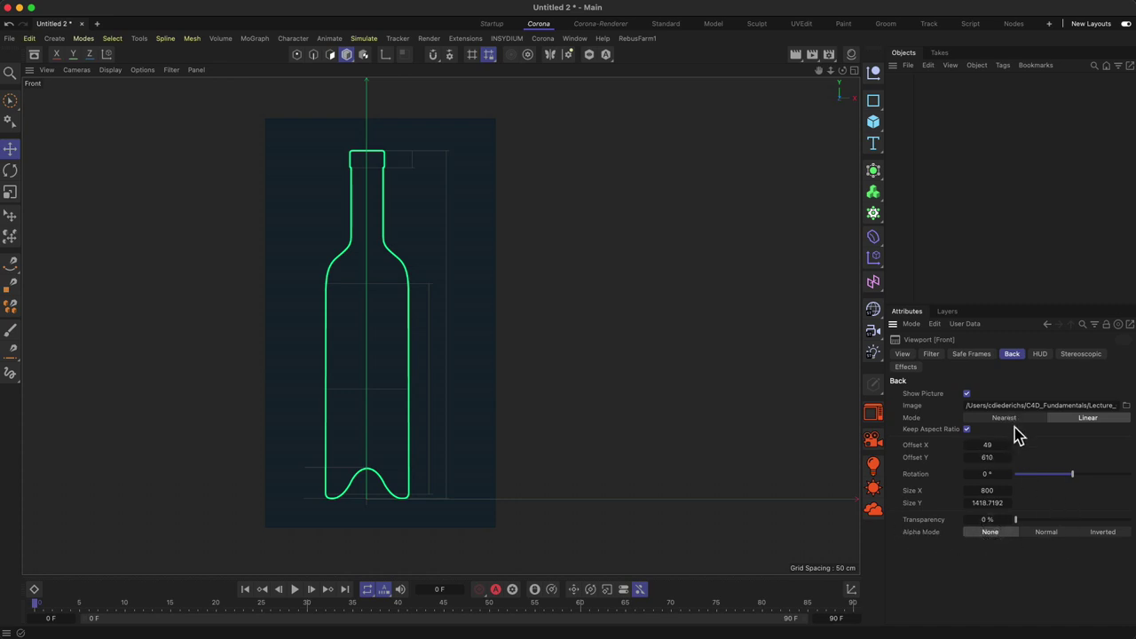
Toggle the bottle picture's display off and on, leaving it shown
click(967, 394)
click(967, 394)
click(966, 394)
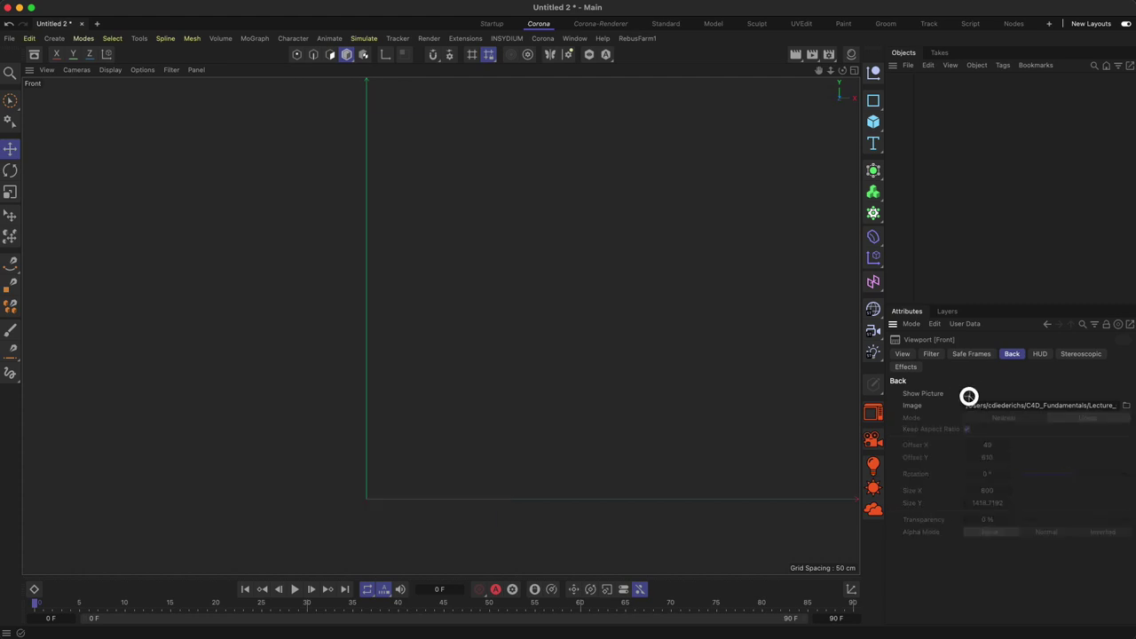
click(966, 394)
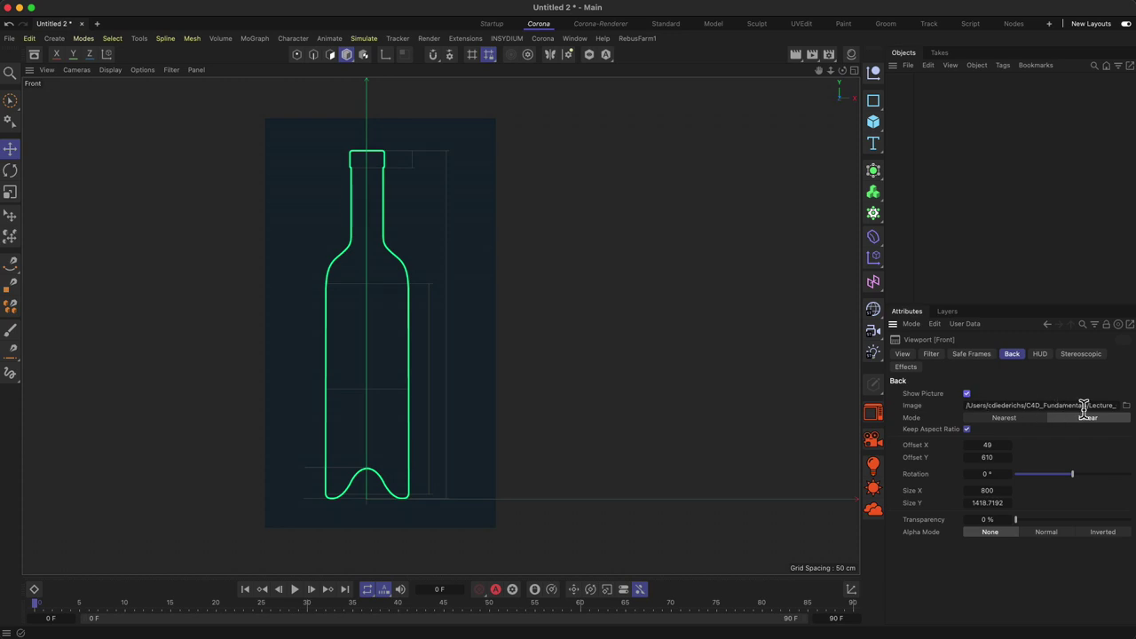
Check the background picture's file path and look at the bottle reference across all four views
drag(979, 404, 1109, 400)
click(1042, 388)
click(853, 70)
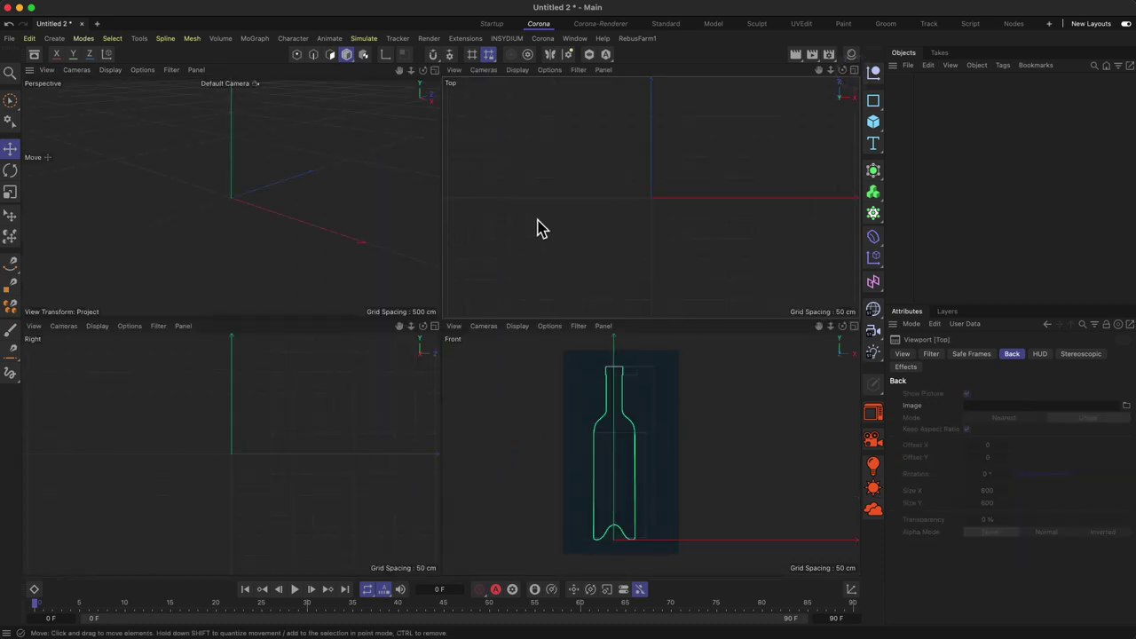
mouse_move(242, 177)
alt+mouse_down()
mouse_move(306, 120)
mouse_move(243, 148)
mouse_move(251, 158)
alt+mouse_up()
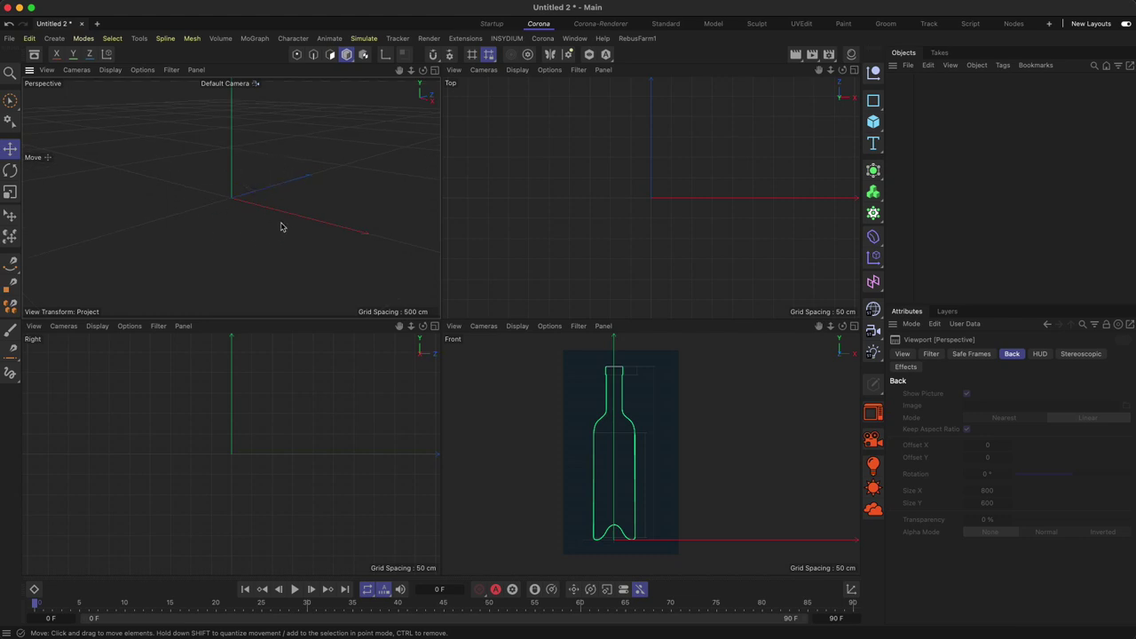
In the Front view, start a Bezier spline with the Spline Pen, tracing from the centre axis around the right half of the bottle's lip
click(854, 326)
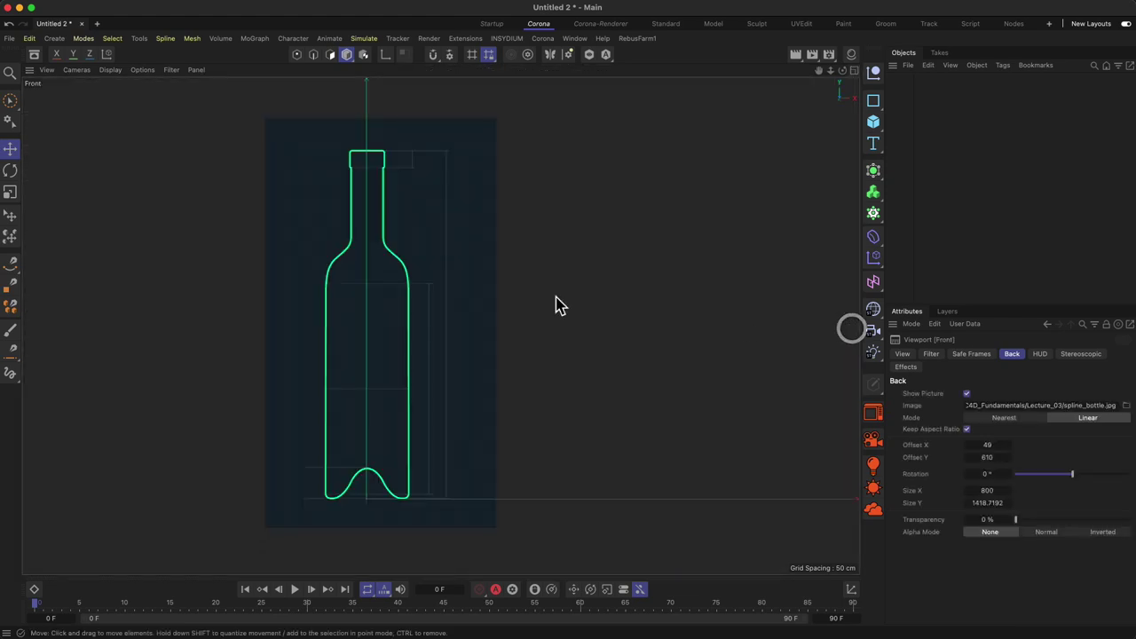
click(13, 266)
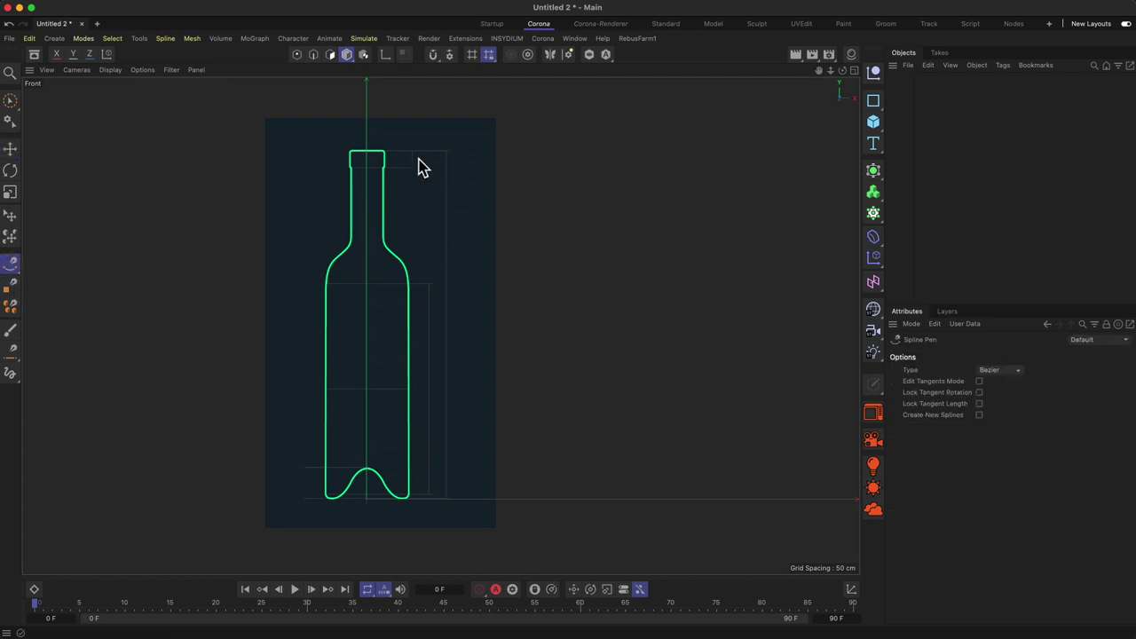
drag(374, 164, 401, 147)
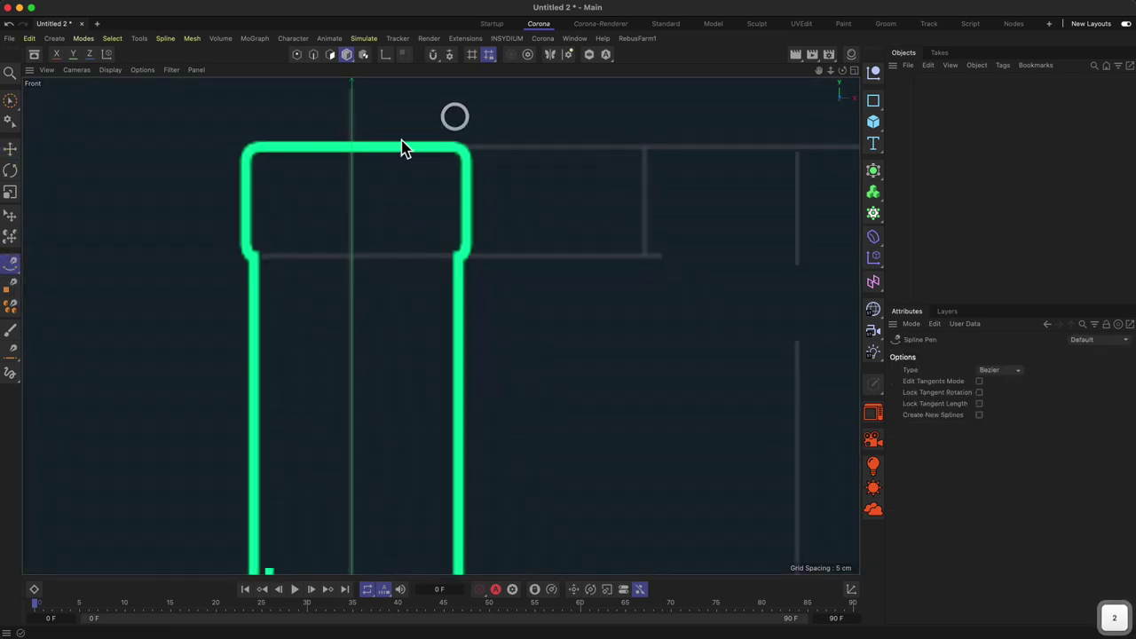
click(353, 146)
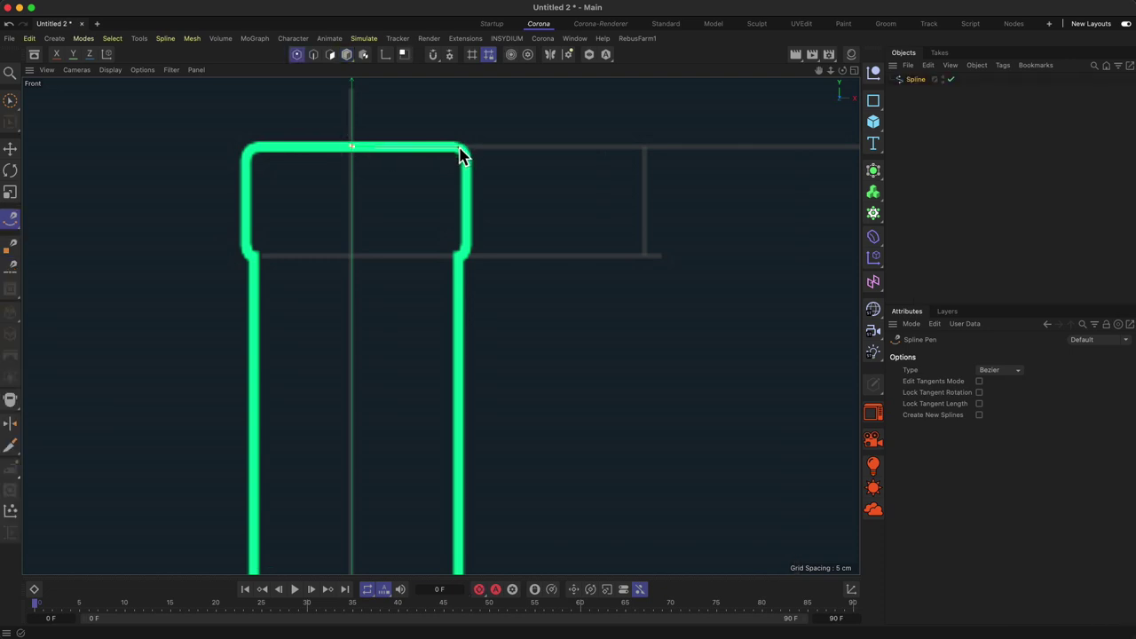
key(super+z)
click(352, 147)
click(450, 148)
click(467, 195)
click(468, 243)
Continue the spline around the lip's lower edge, placing points inward to the top of the neck
key(2)
drag(463, 253, 506, 219)
click(460, 262)
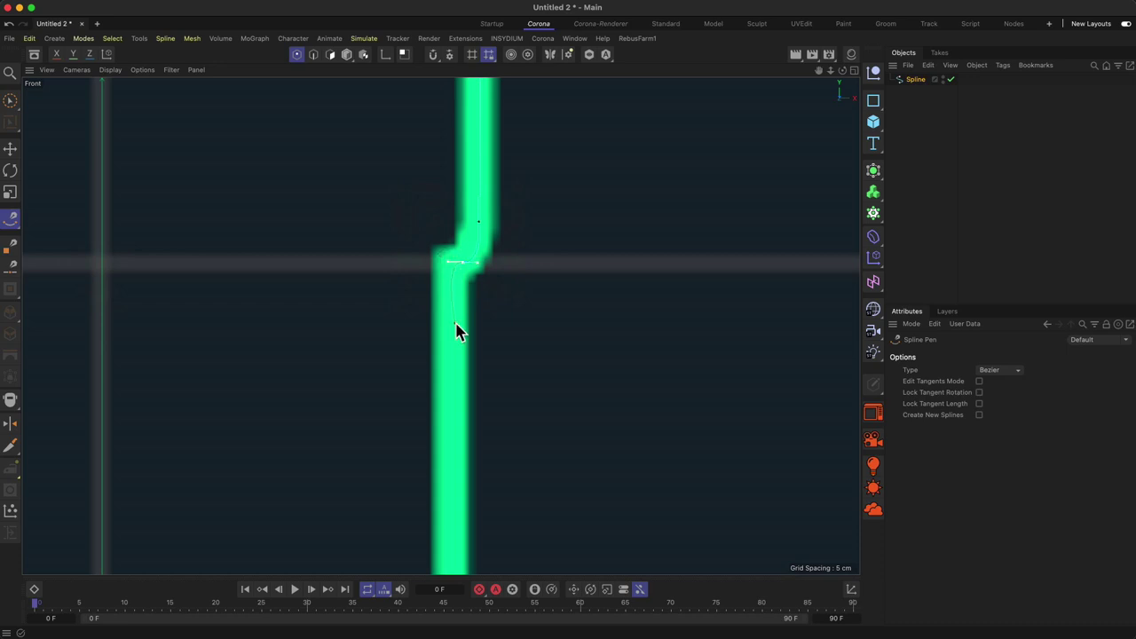
click(453, 282)
Extend the spline to the base of the neck and add a point with curved tangents midway along the shoulder
key(2)
drag(464, 403, 457, 480)
key(1)
drag(460, 444, 443, 106)
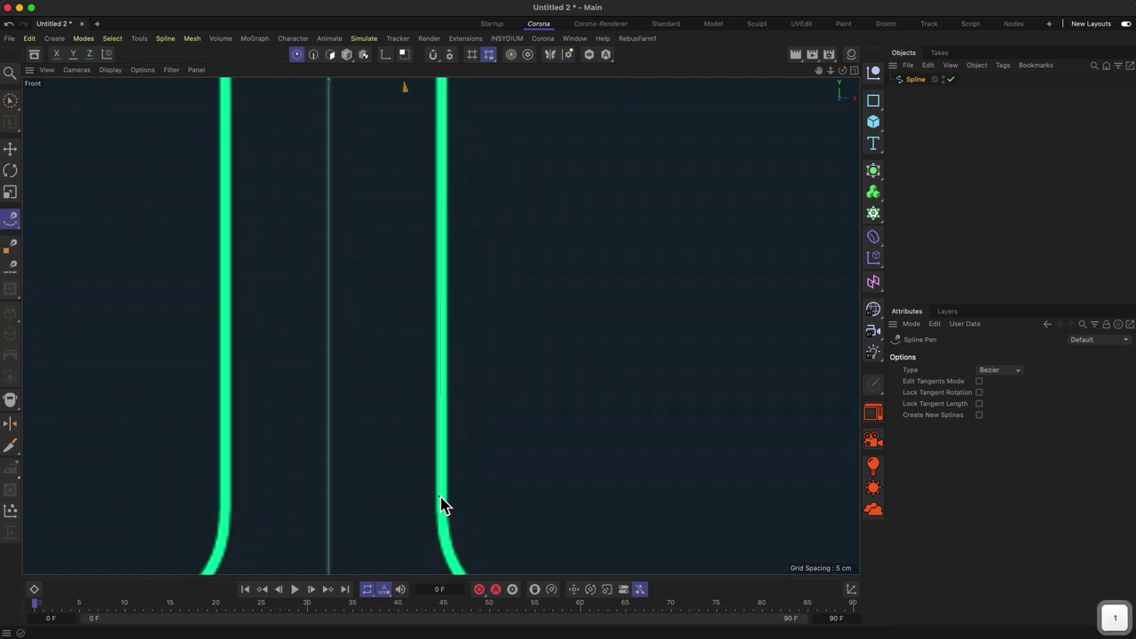
drag(444, 503, 431, 242)
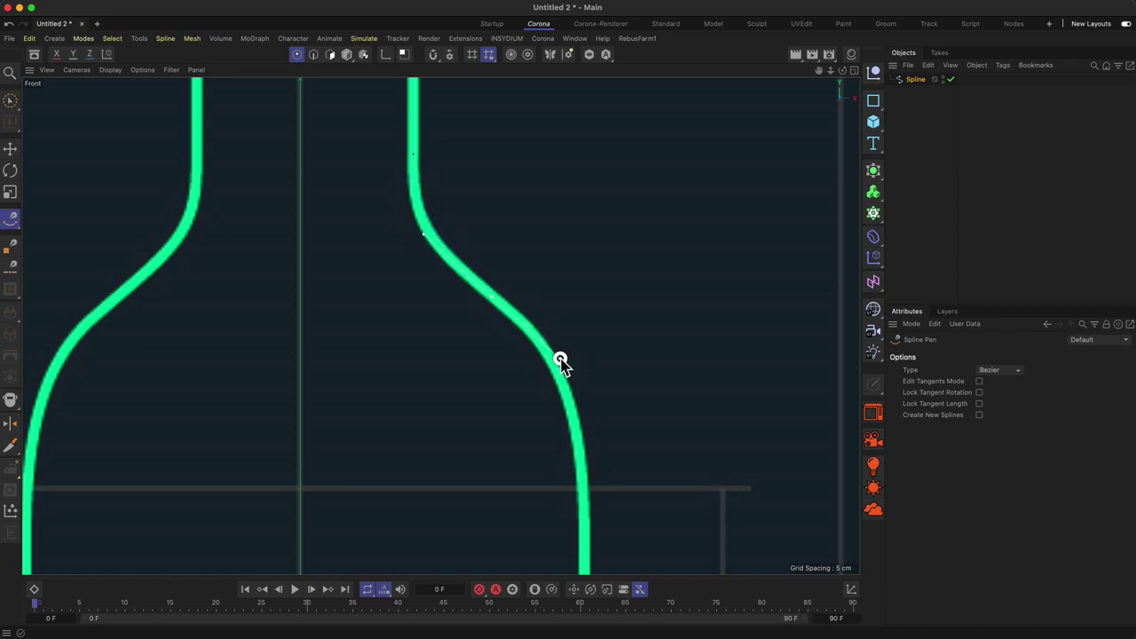
drag(562, 360, 485, 269)
Select the spline point at the base of the neck and apply Soft Interpolation to it
key(1)
click(414, 155)
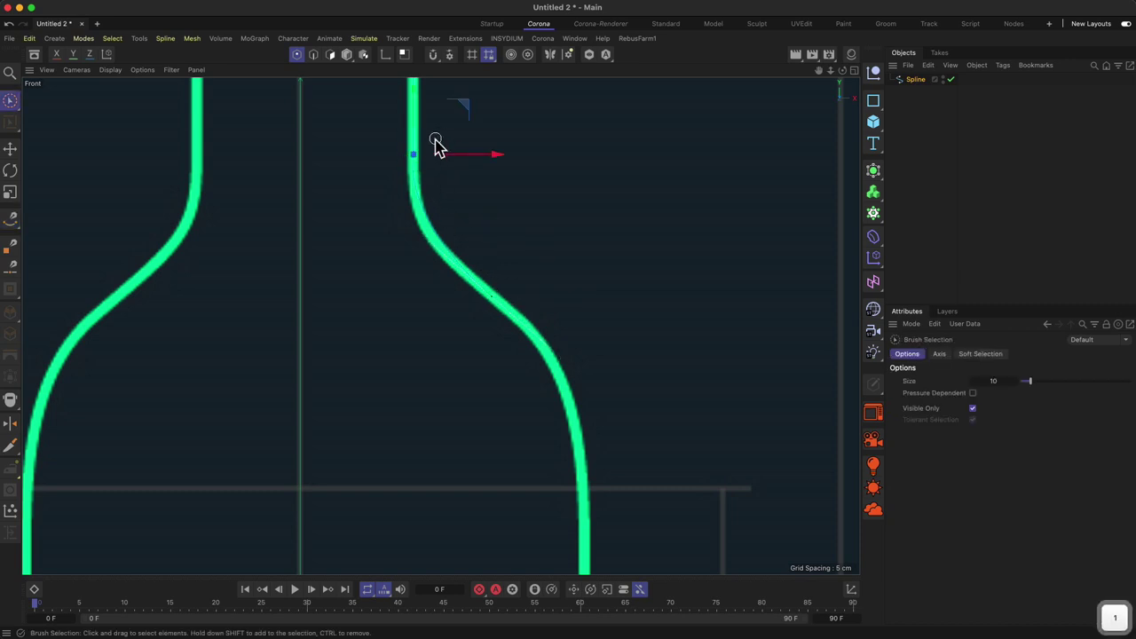
scroll(435, 144, up, 5)
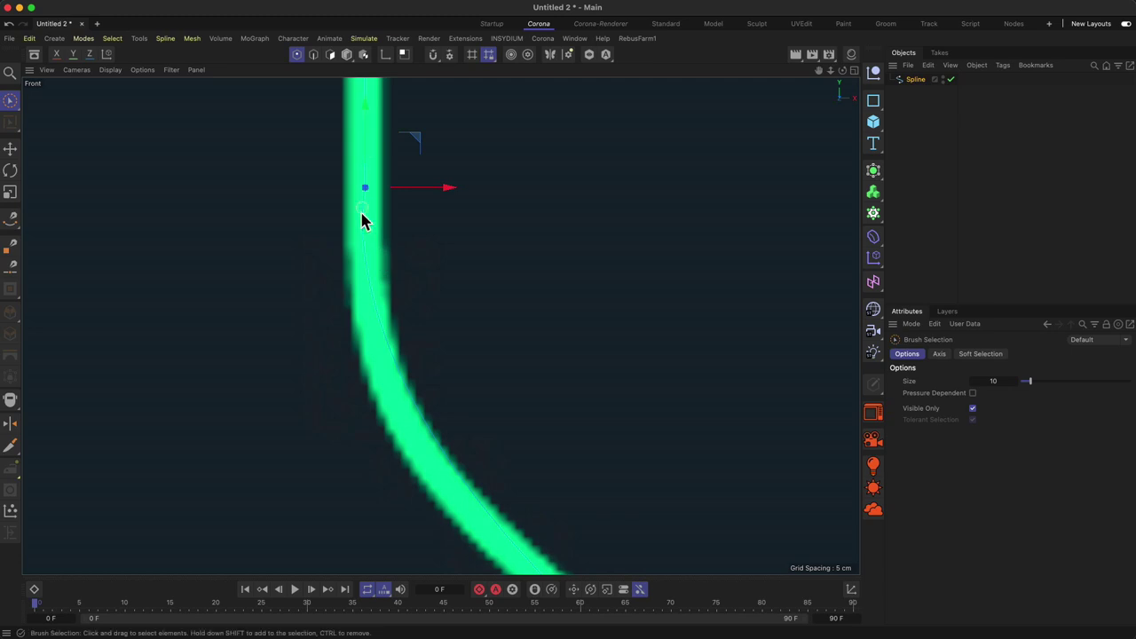
right_click(398, 213)
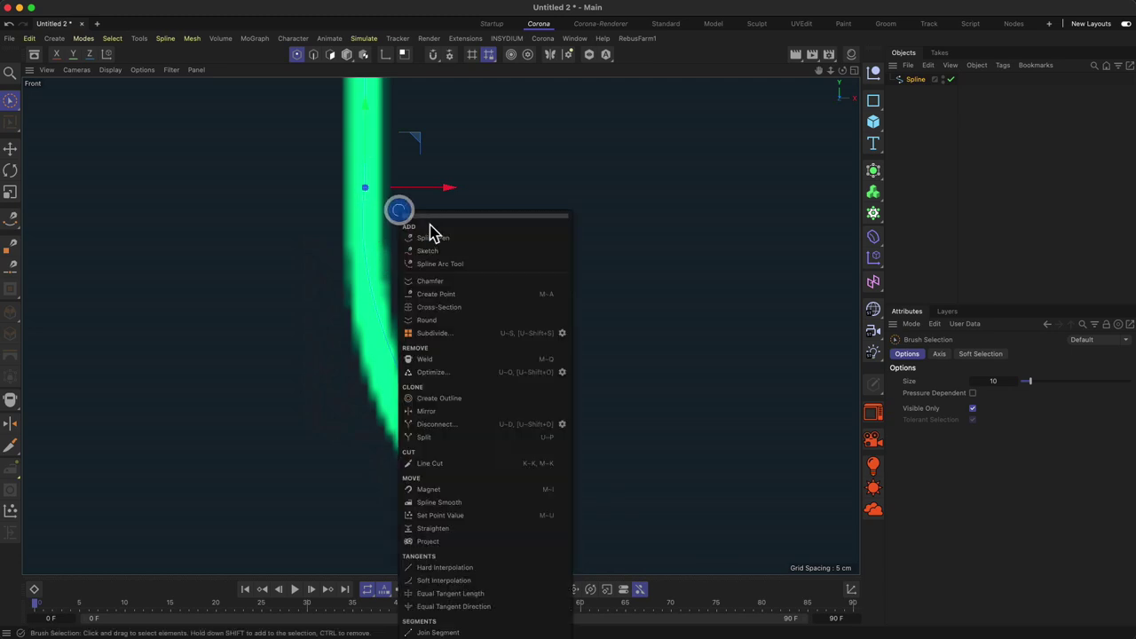
click(444, 580)
Align the neck-base point's tangents vertically with the Move tool and shift the point slightly up along the neck
key(1)
right_drag(431, 210, 421, 264)
drag(471, 253, 462, 297)
click(388, 193)
click(393, 246)
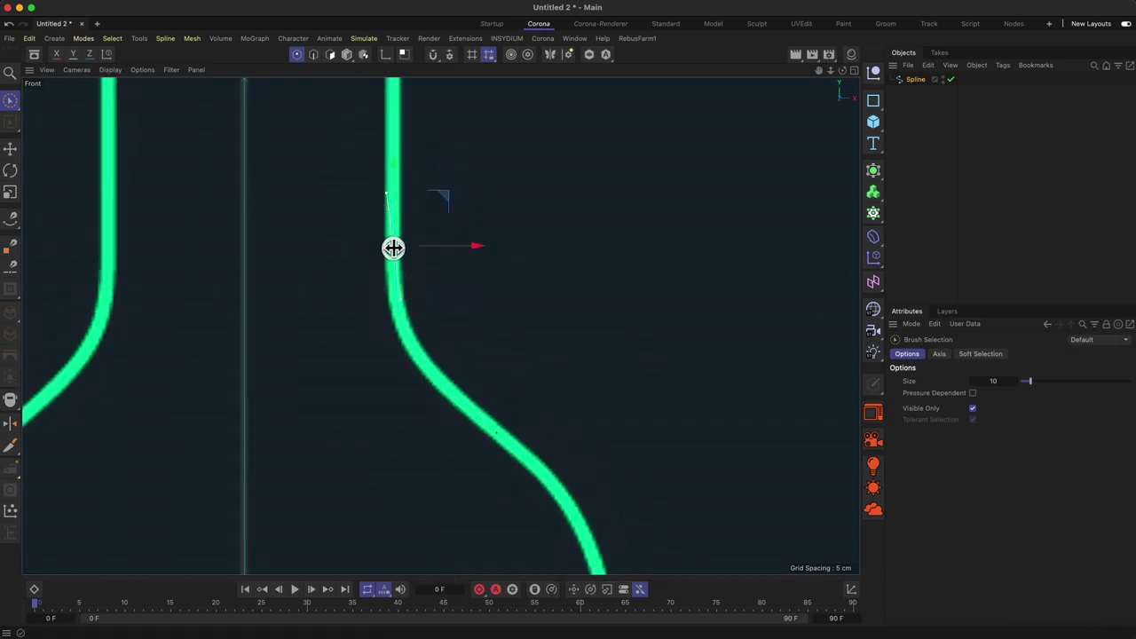
click(10, 149)
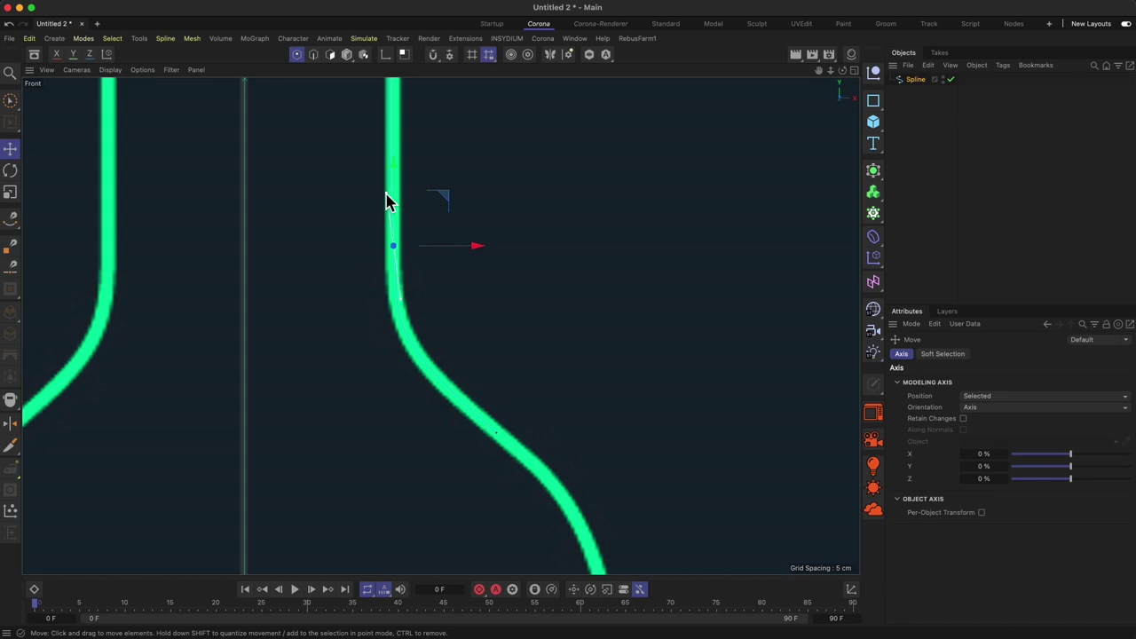
drag(387, 194, 394, 194)
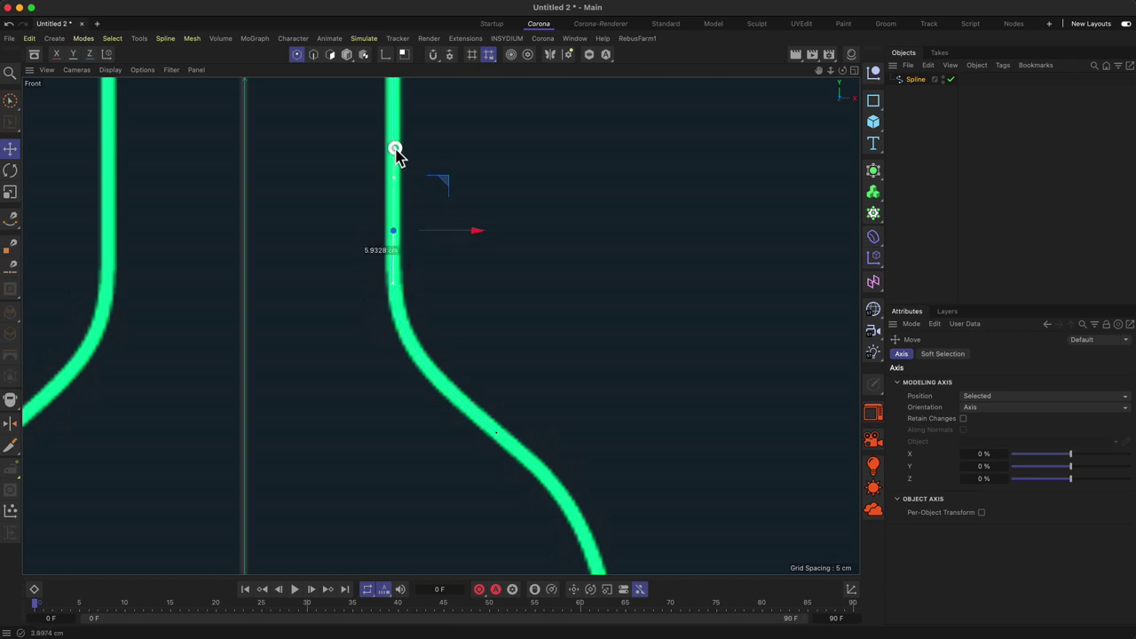
Continue the spline with the Spline Pen, adding a point with near-vertical tangents where the shoulder meets the body
scroll(487, 346, down, 3)
click(493, 399)
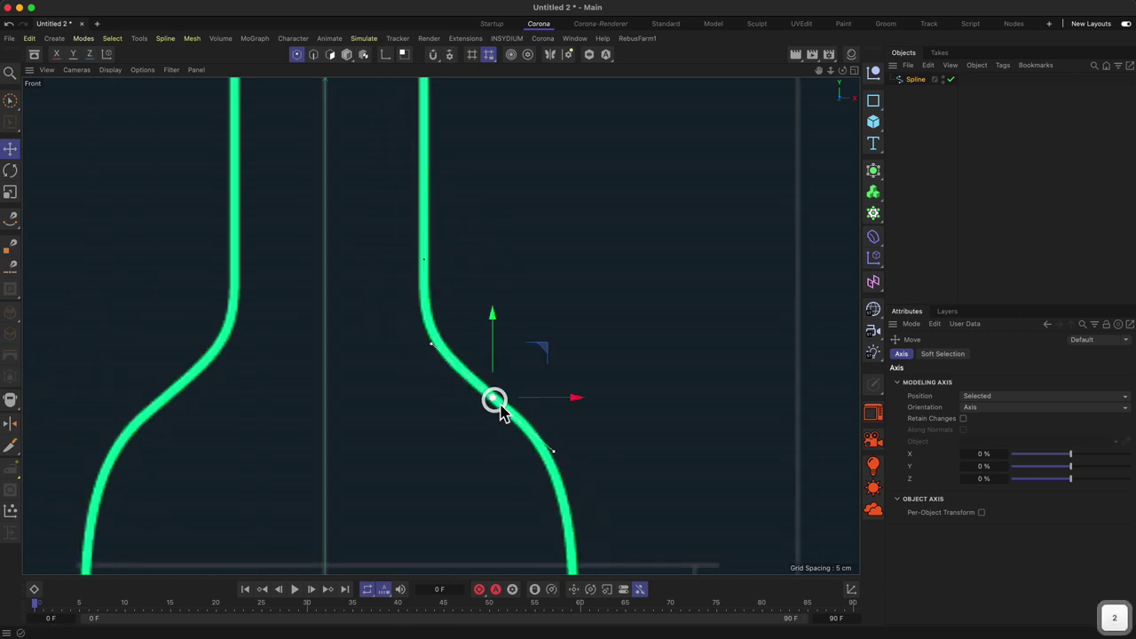
key(1)
drag(565, 397, 497, 245)
click(12, 220)
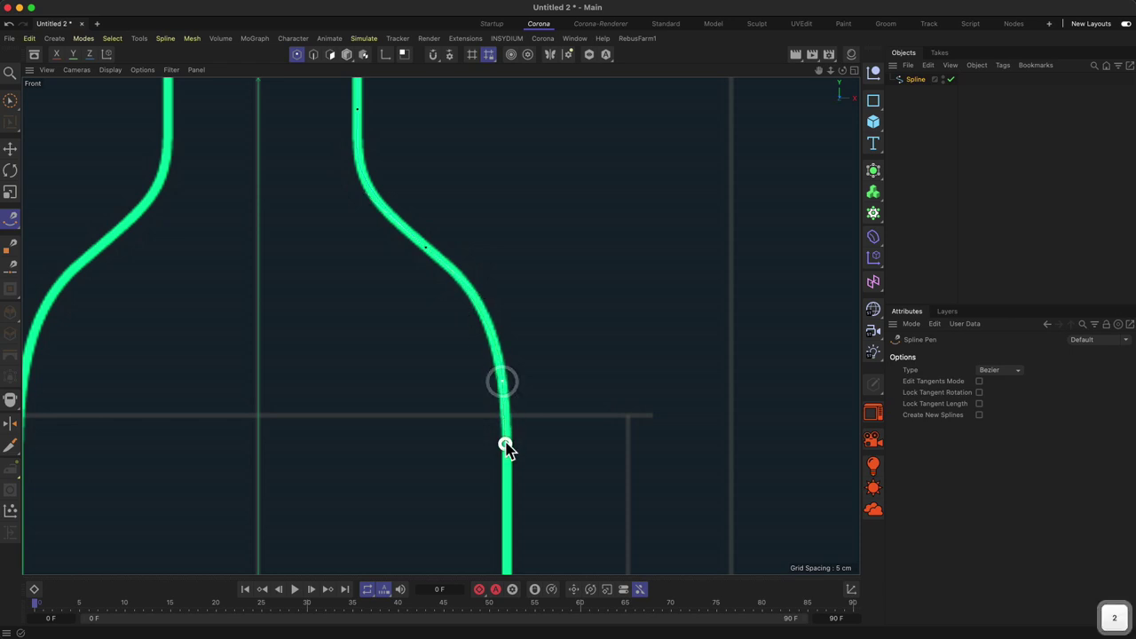
scroll(504, 444, down, 6)
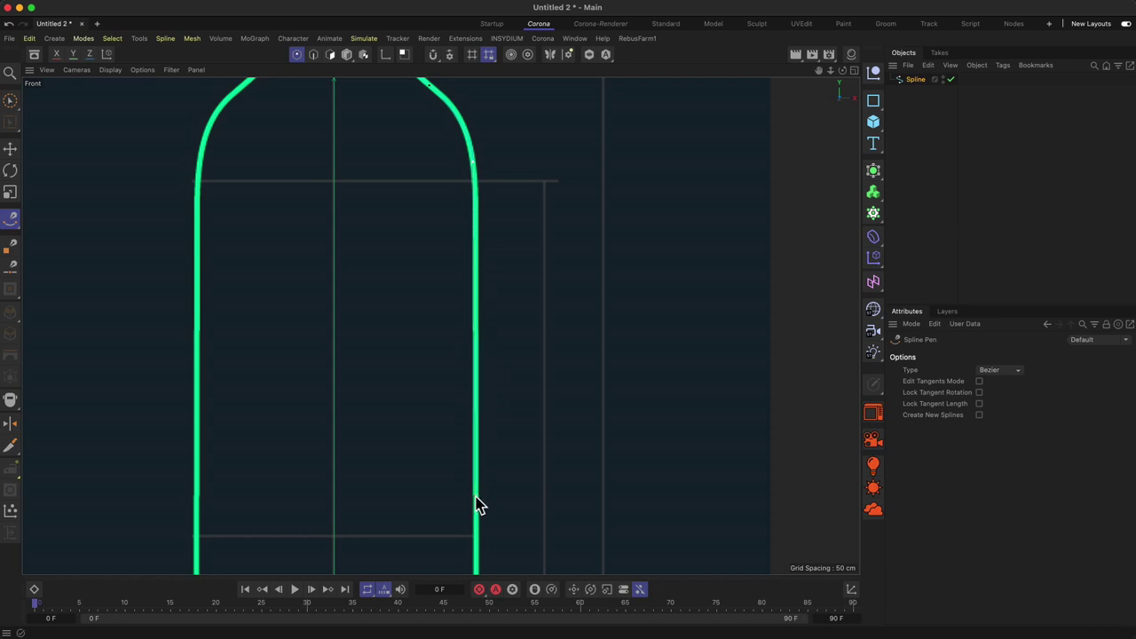
Extend the spline down the straight body wall, placing points midway and just above the rounded base corner
key(1)
drag(475, 500, 451, 122)
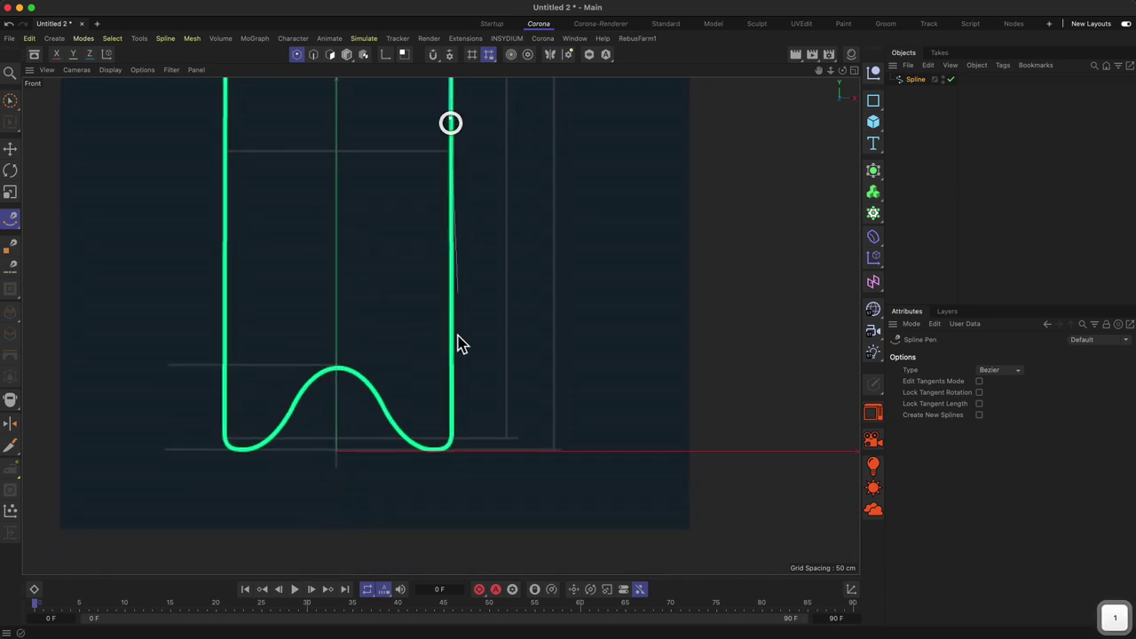
mouse_move(452, 389)
right_down()
mouse_move(453, 277)
mouse_move(444, 322)
right_up()
drag(454, 391, 466, 252)
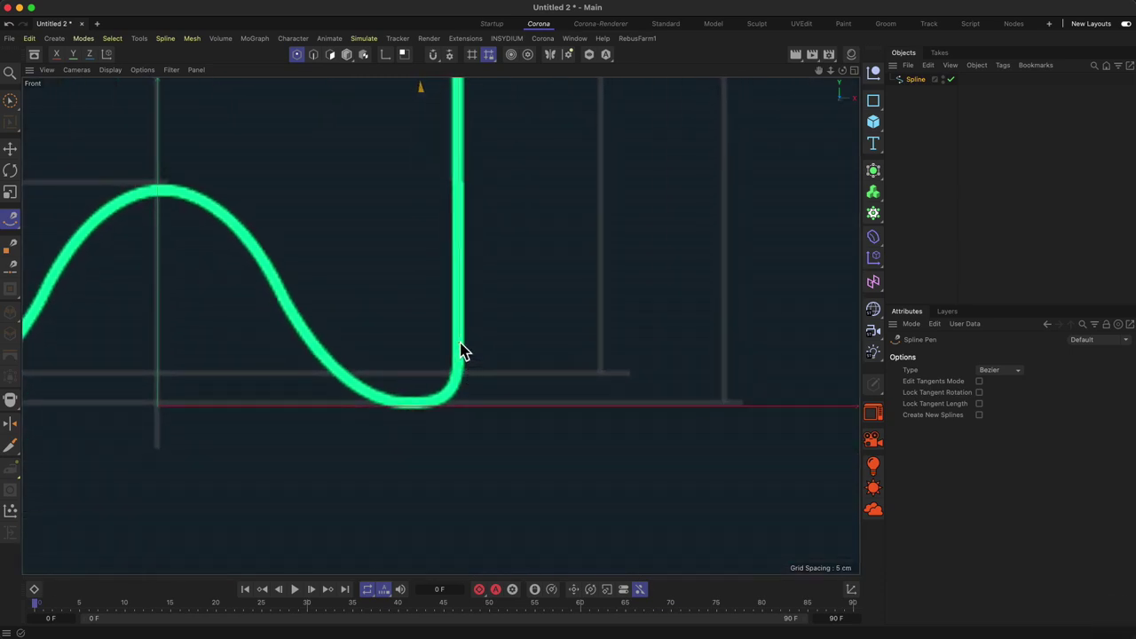
click(459, 344)
Trace the base with curved points at its lowest spot, on the slope of the punt, and at the punt's peak on the center axis
drag(409, 406, 364, 407)
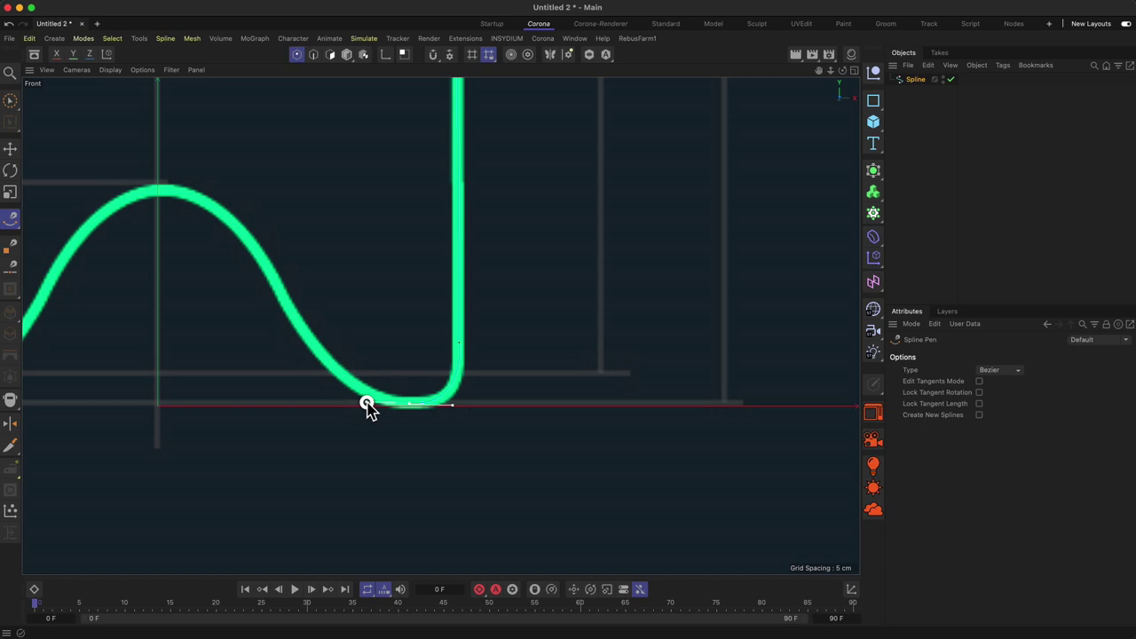
drag(366, 402, 366, 403)
drag(294, 317, 282, 295)
mouse_move(156, 190)
mouse_down()
mouse_move(89, 184)
mouse_move(98, 190)
mouse_up()
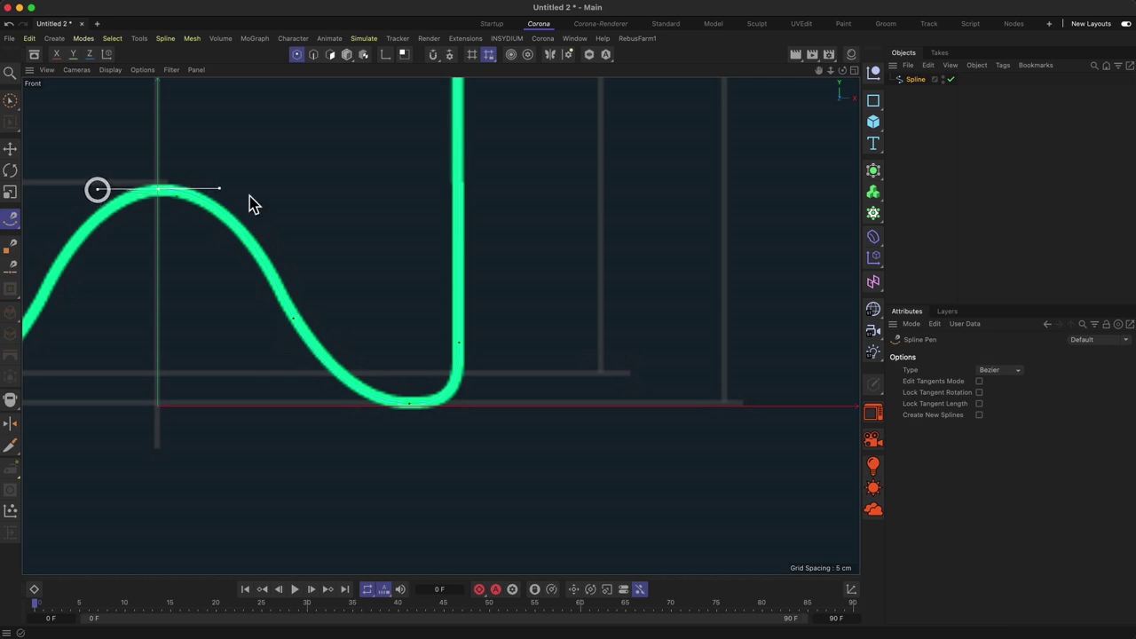
Select the spline's end point at the punt's peak, show the coordinates, and set its X position to 0 cm
key(9)
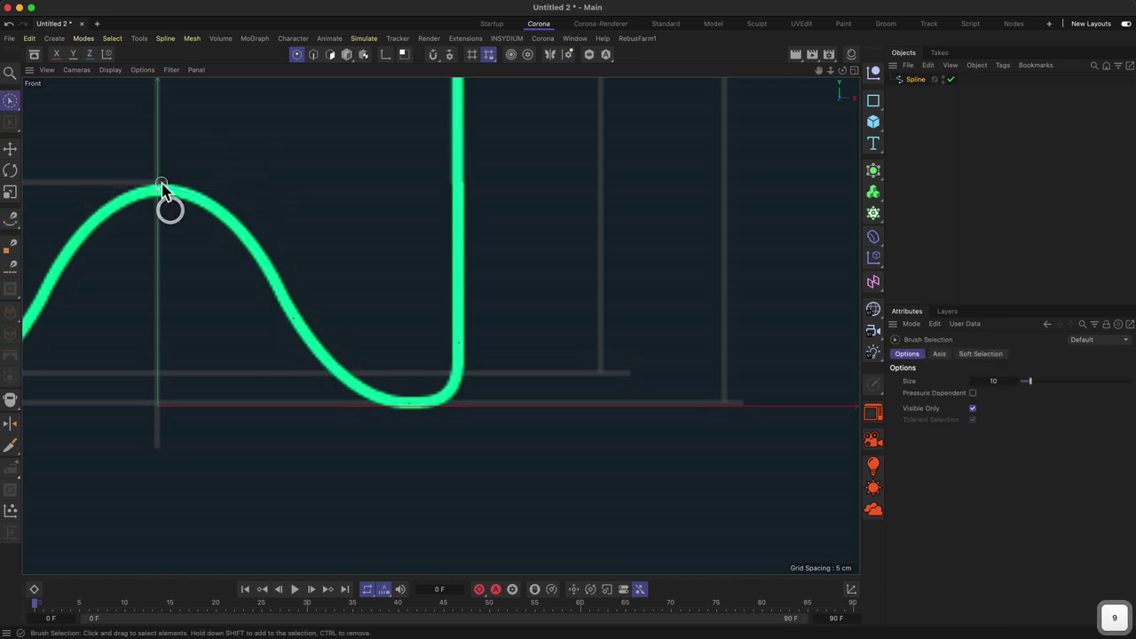
key(2)
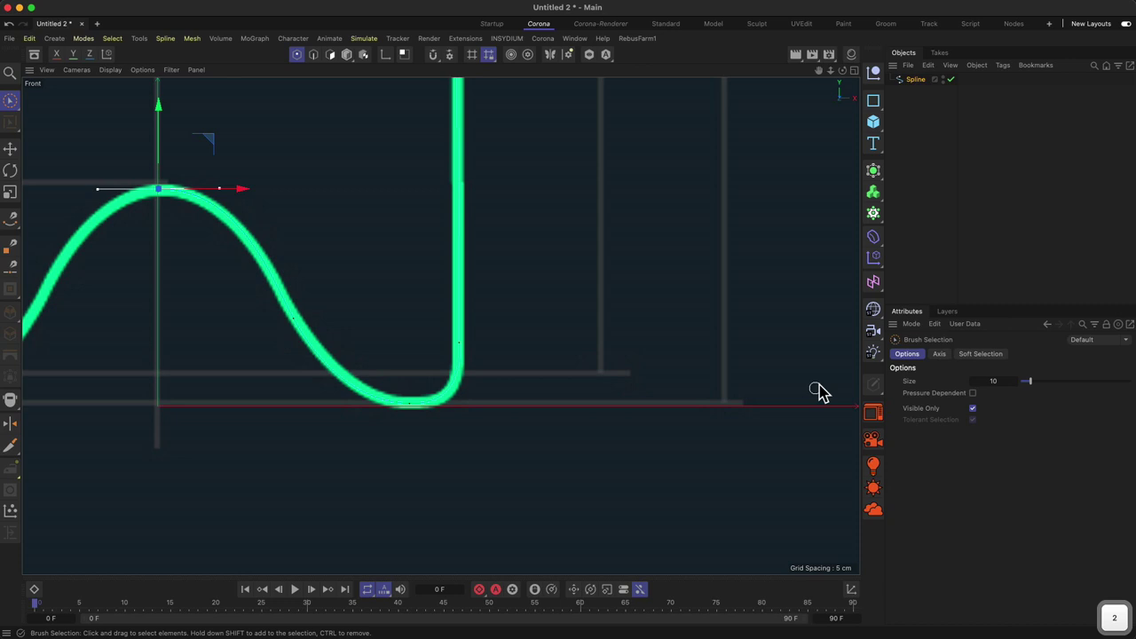
click(851, 589)
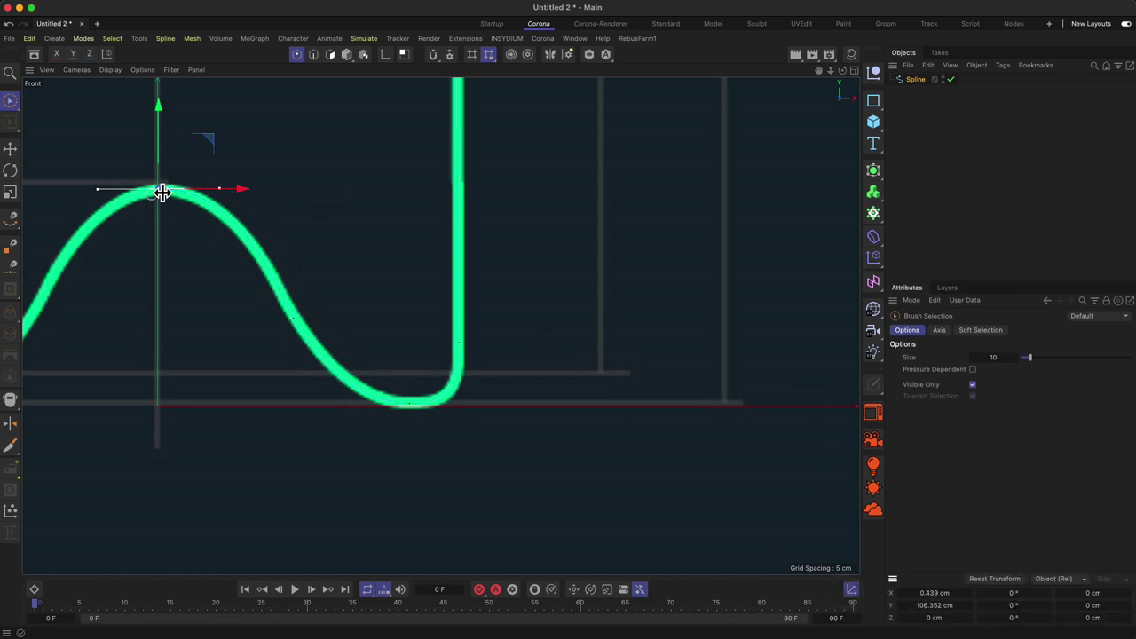
key(1)
drag(159, 198, 228, 264)
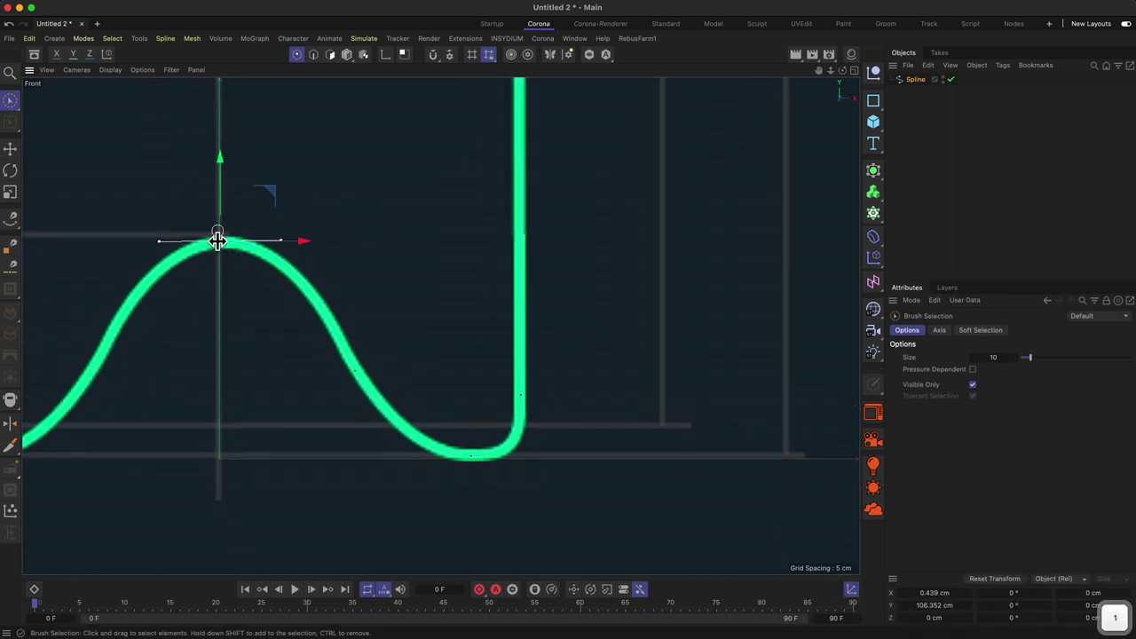
click(933, 593)
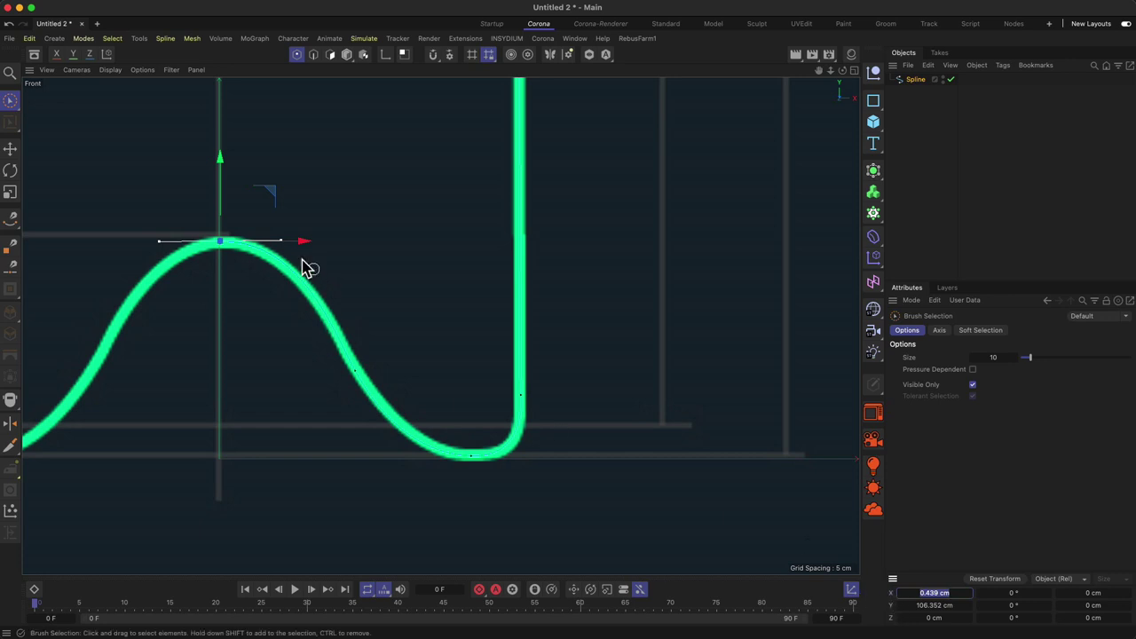
text(0)
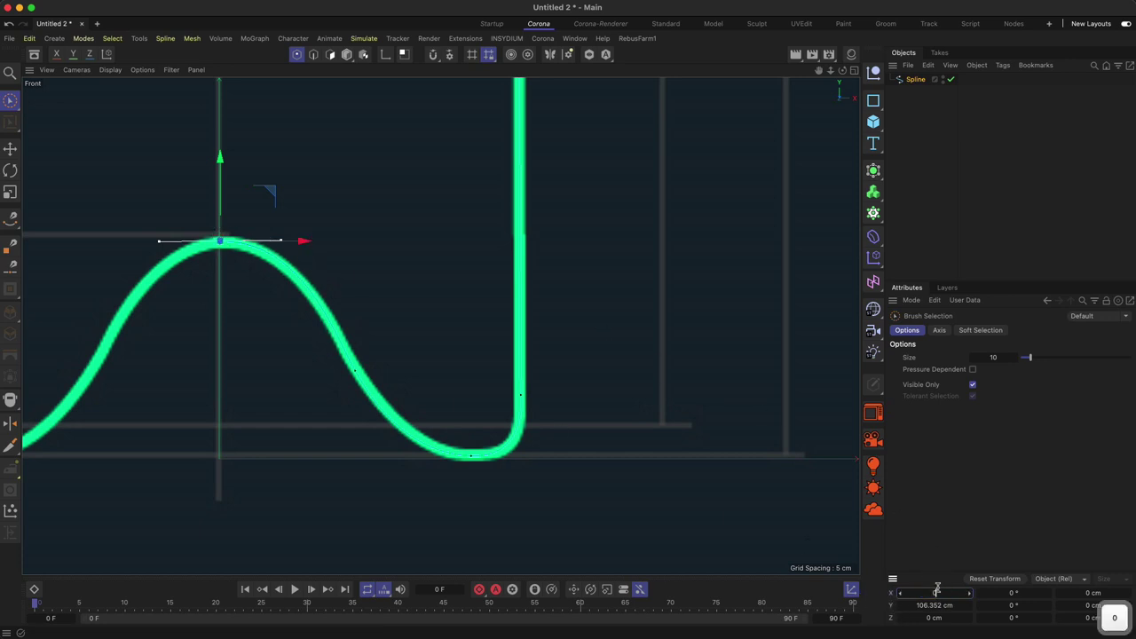
key(Return)
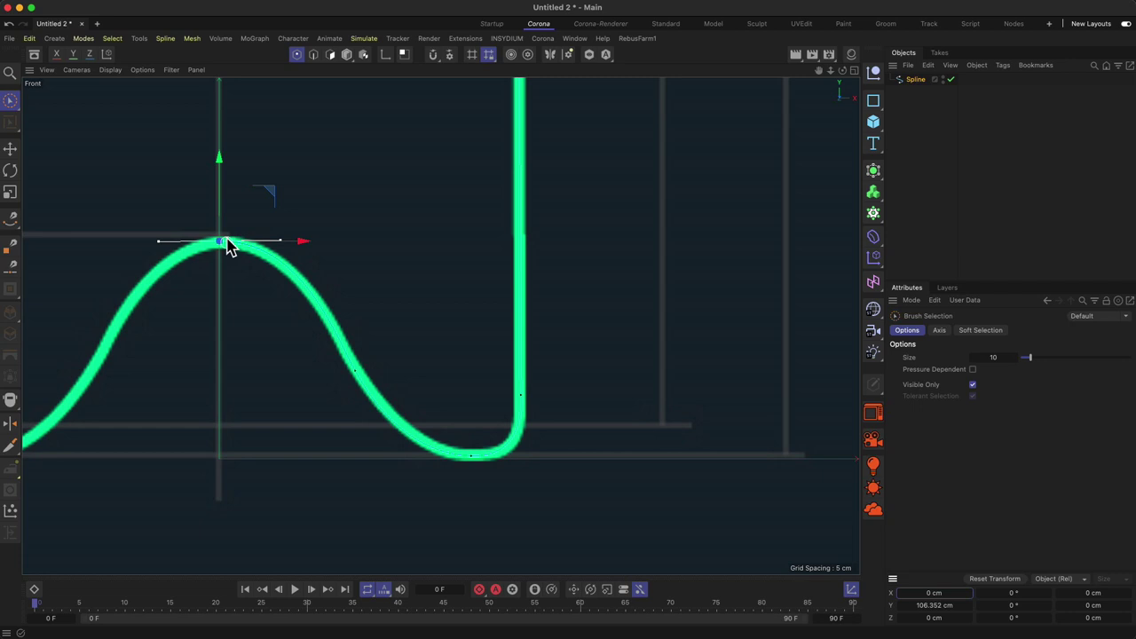
Select the spline's starting point at the top of the lip and move it about 47 cm along X, close to the lip's rounded corner
scroll(266, 204, down, 2)
drag(312, 140, 374, 425)
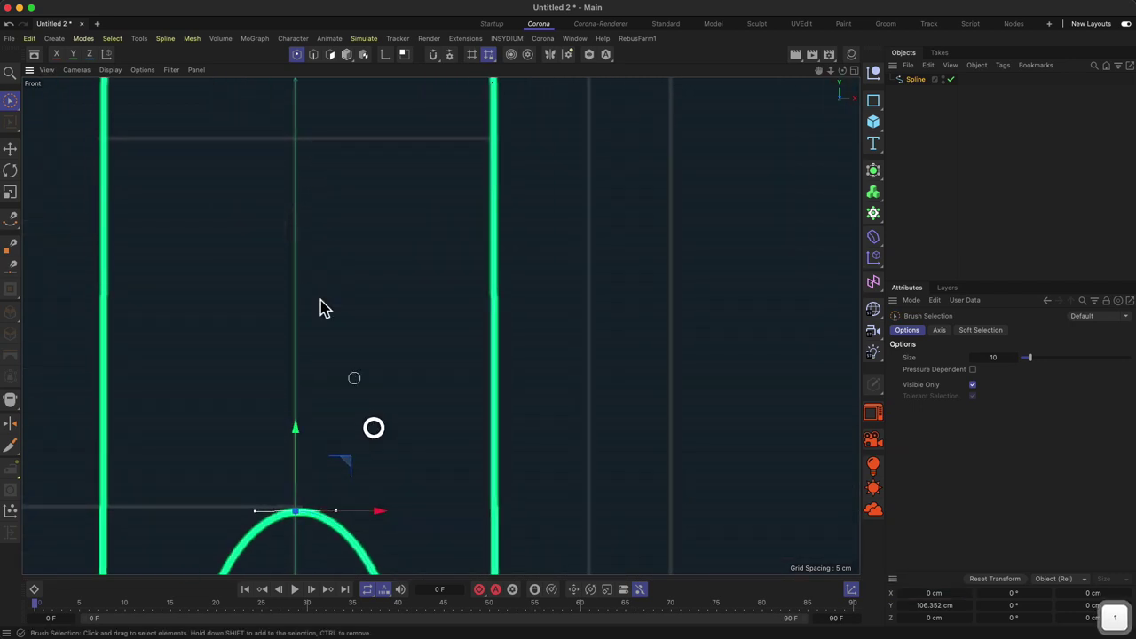
drag(341, 239, 353, 503)
drag(364, 106, 372, 470)
drag(352, 180, 352, 385)
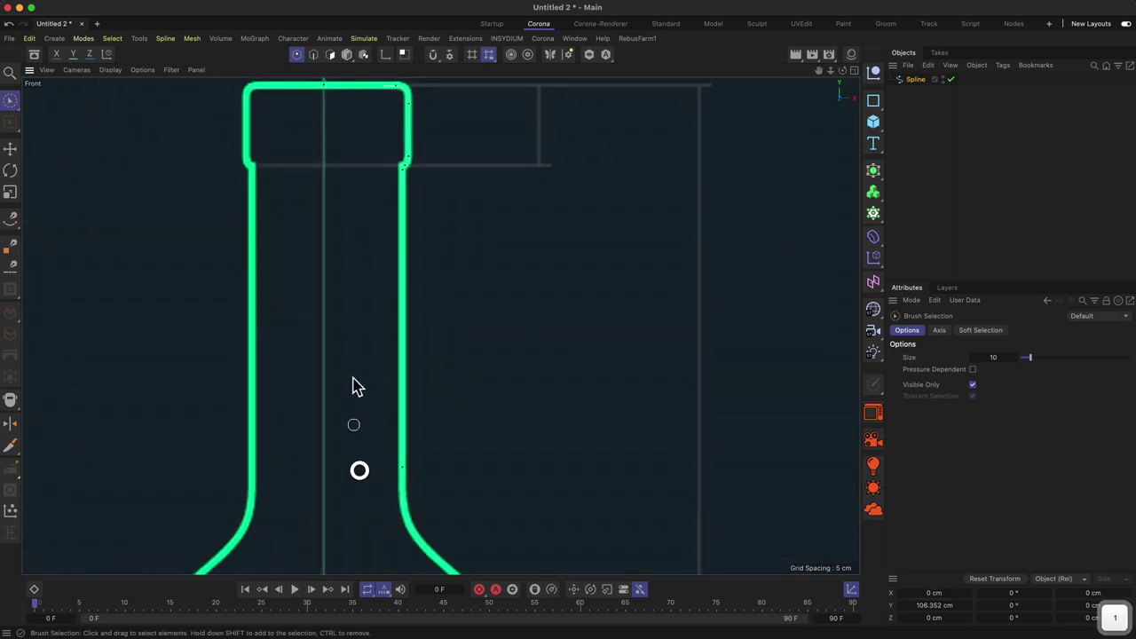
drag(346, 175, 325, 239)
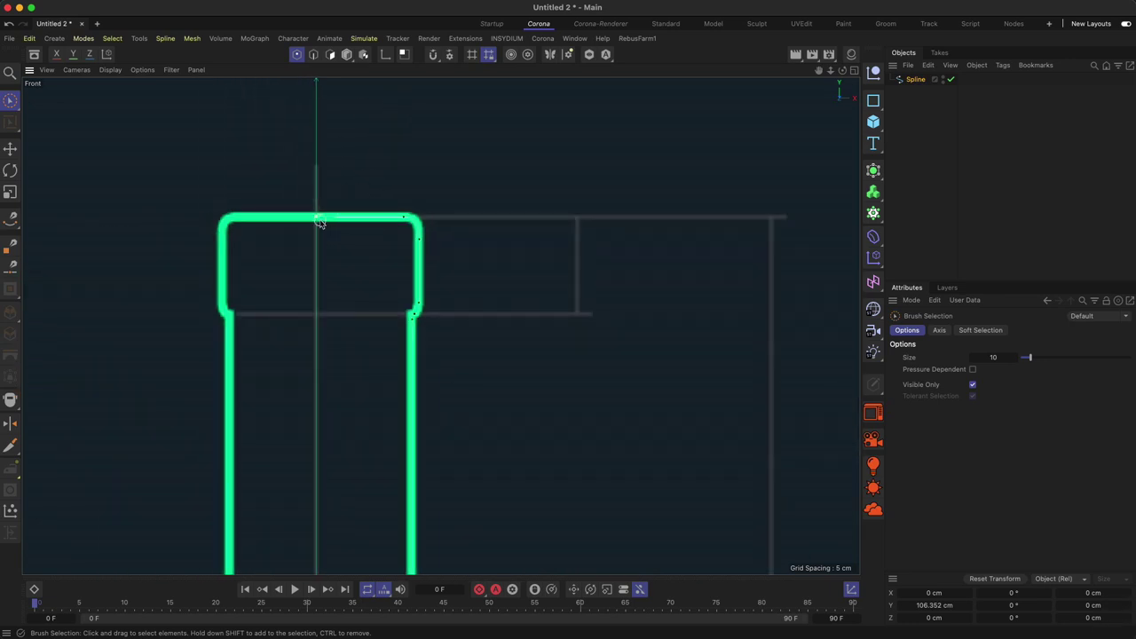
click(318, 219)
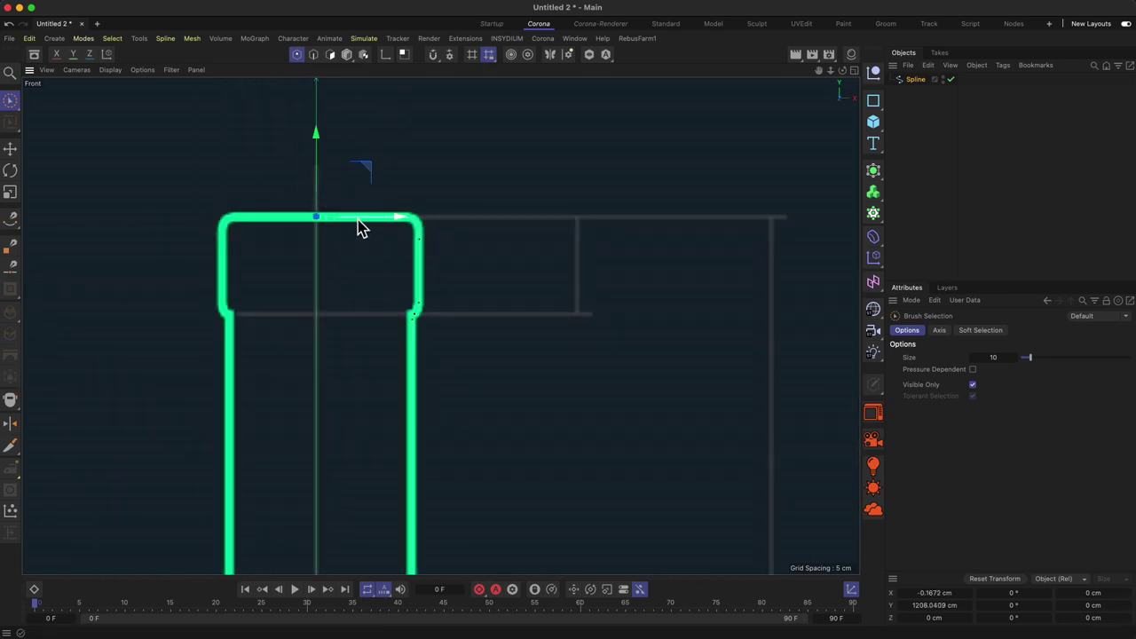
drag(334, 225, 386, 186)
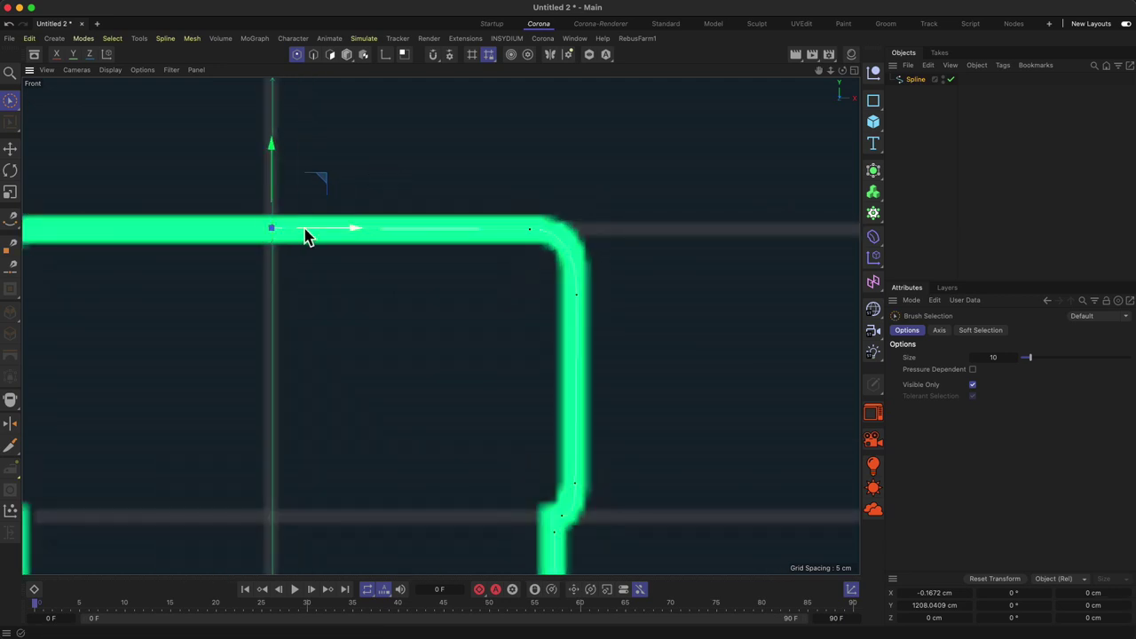
drag(308, 234, 541, 241)
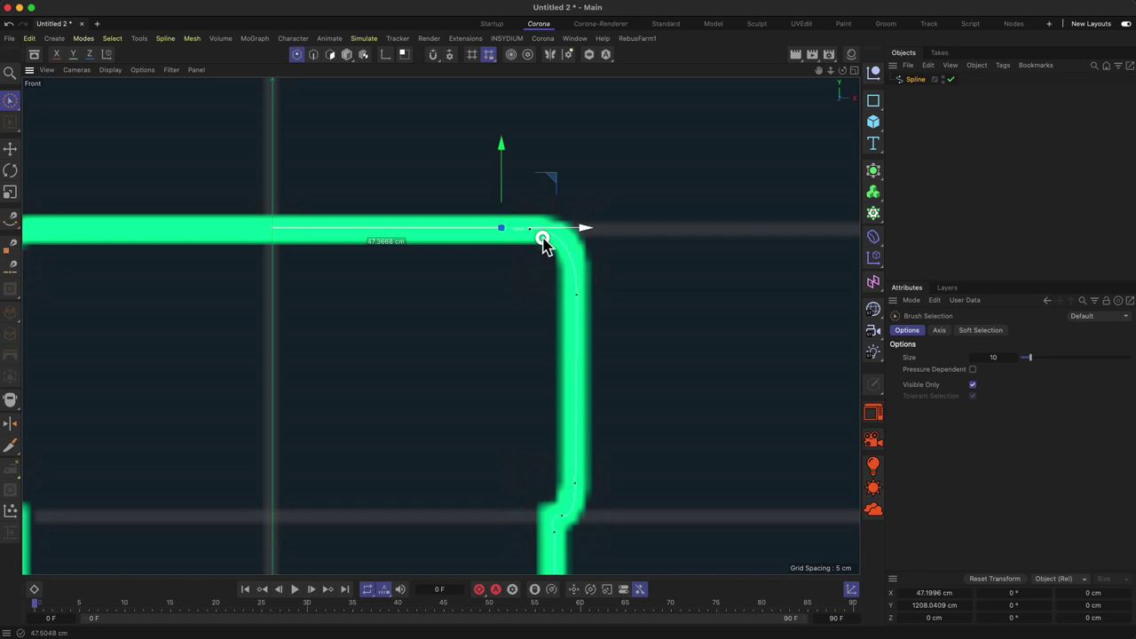
click(10, 218)
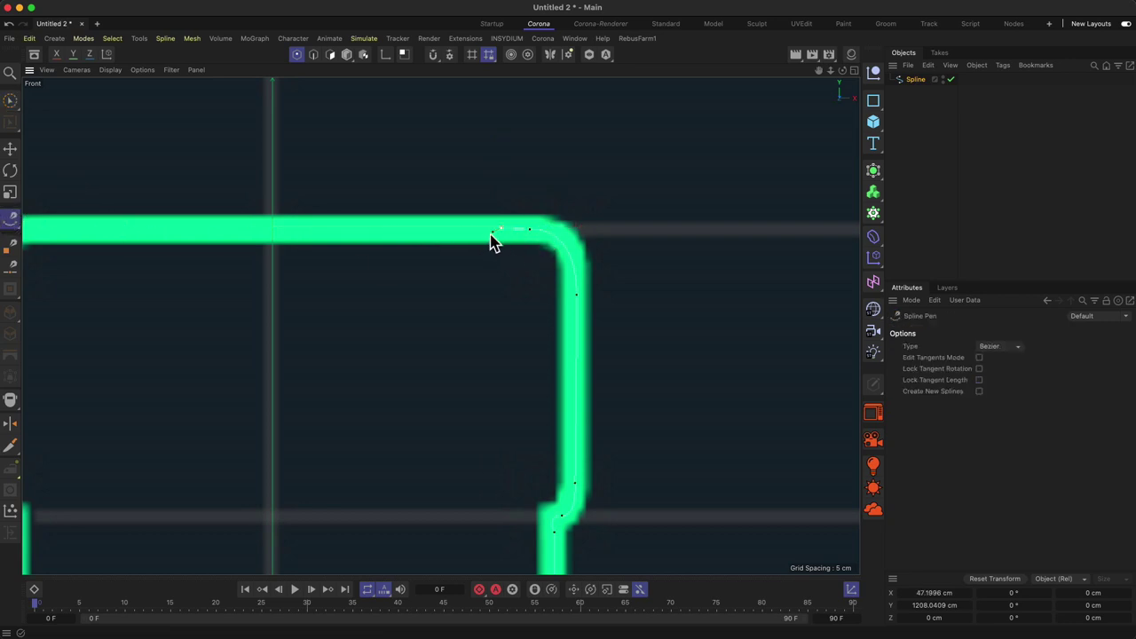
drag(479, 248, 479, 262)
key(super+z)
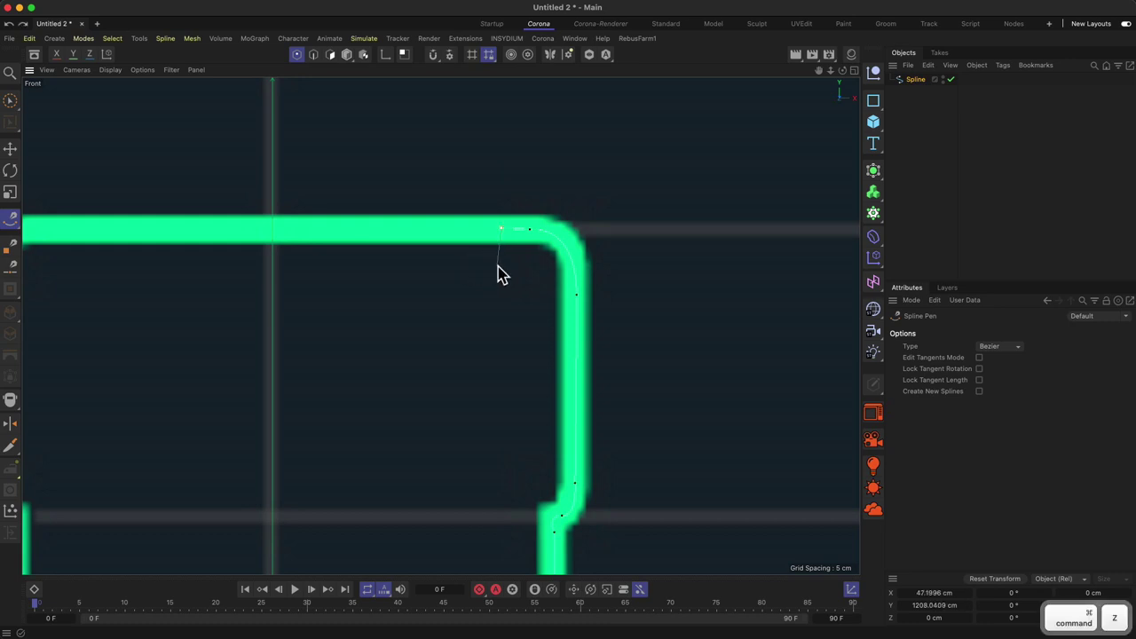
Select all points of the bottle spline with Brush Selection and activate Create Outline
key(9)
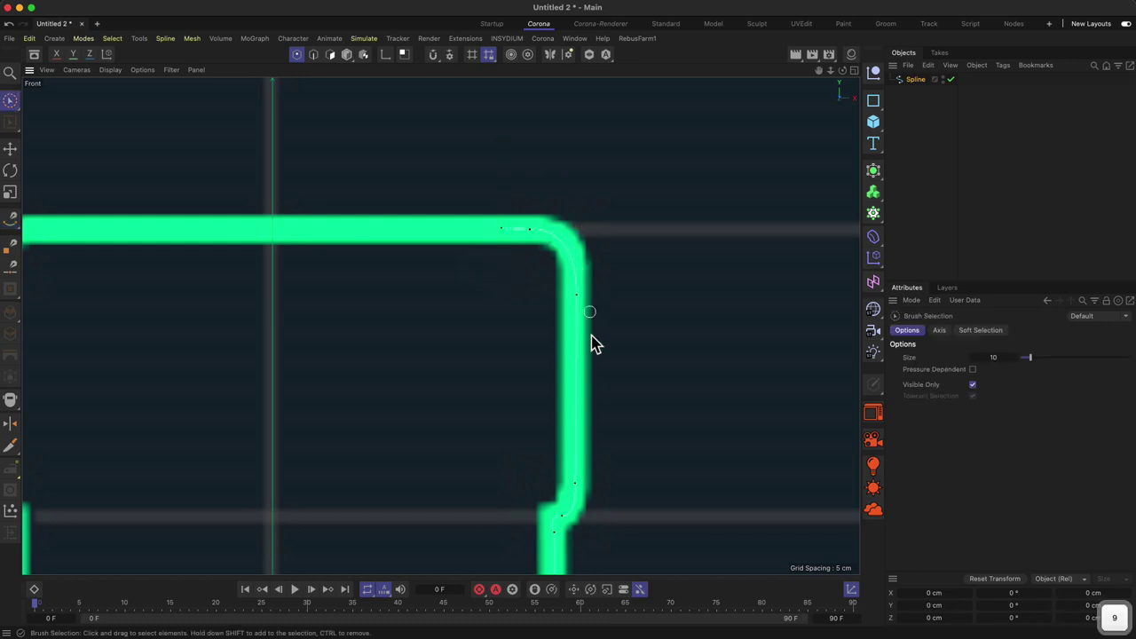
key(2)
drag(548, 307, 527, 388)
key(1)
drag(525, 360, 501, 236)
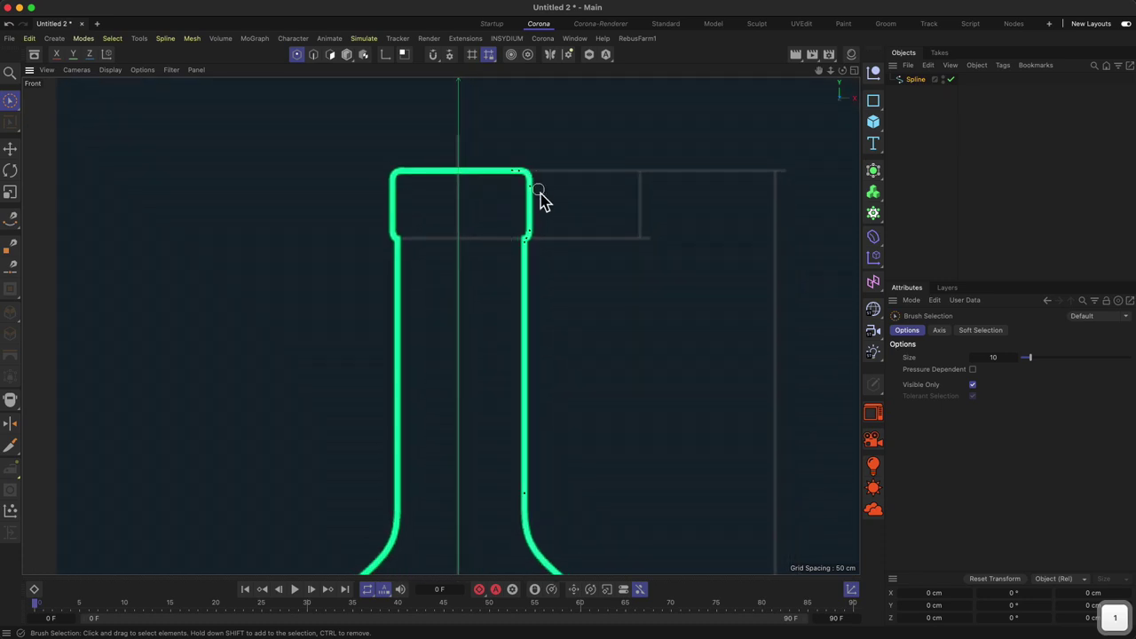
drag(510, 170, 563, 540)
right_click(576, 255)
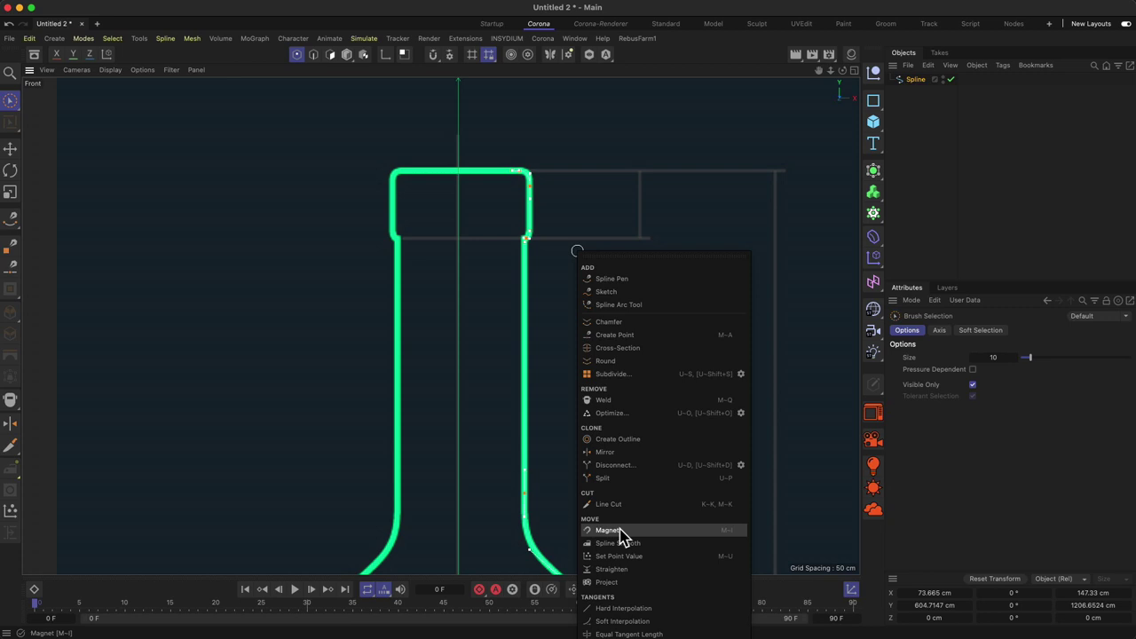
click(627, 448)
Try a thin inward outline of the bottle profile, check it from the lip to the base, and undo it
scroll(539, 177, up, 5)
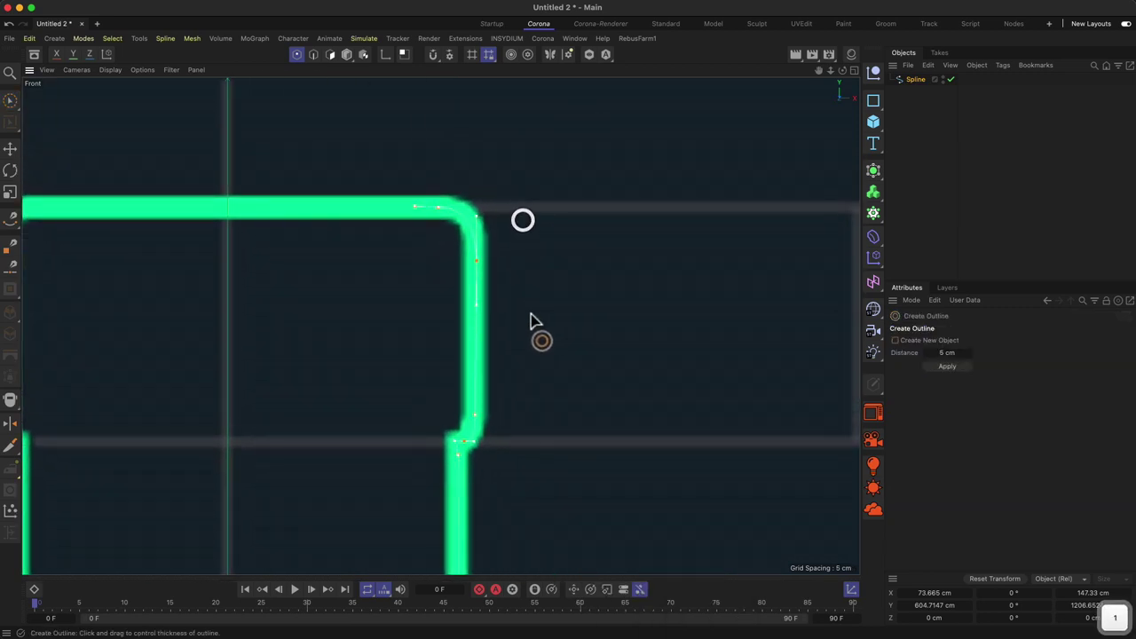
drag(222, 399, 210, 403)
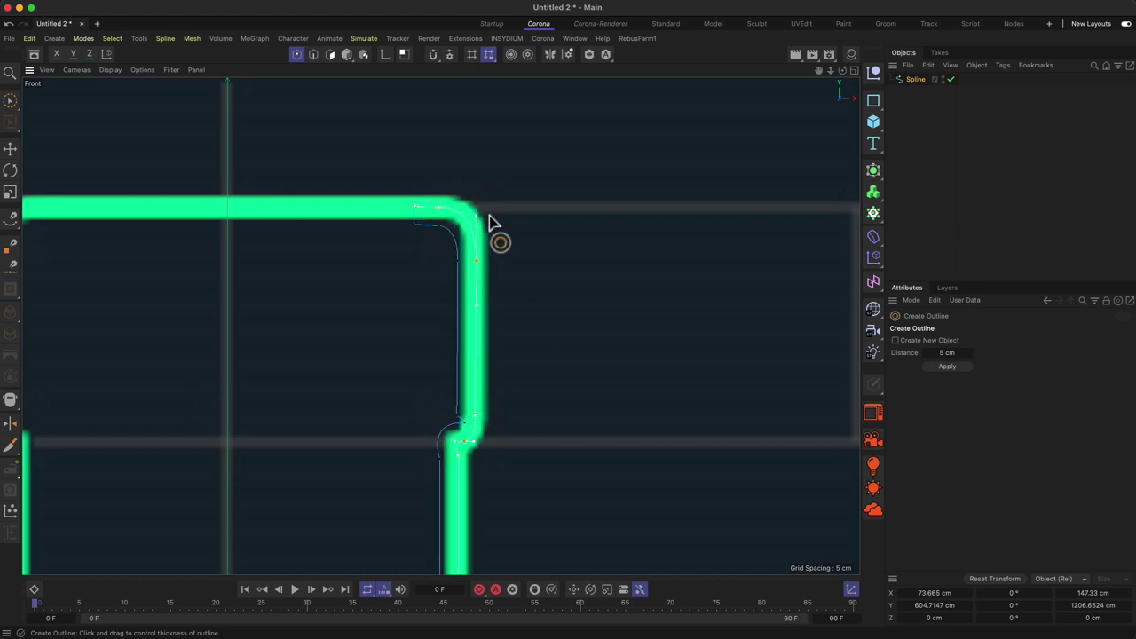
key(1)
scroll(511, 411, down, 8)
drag(492, 505, 467, 146)
key(2)
drag(448, 426, 506, 361)
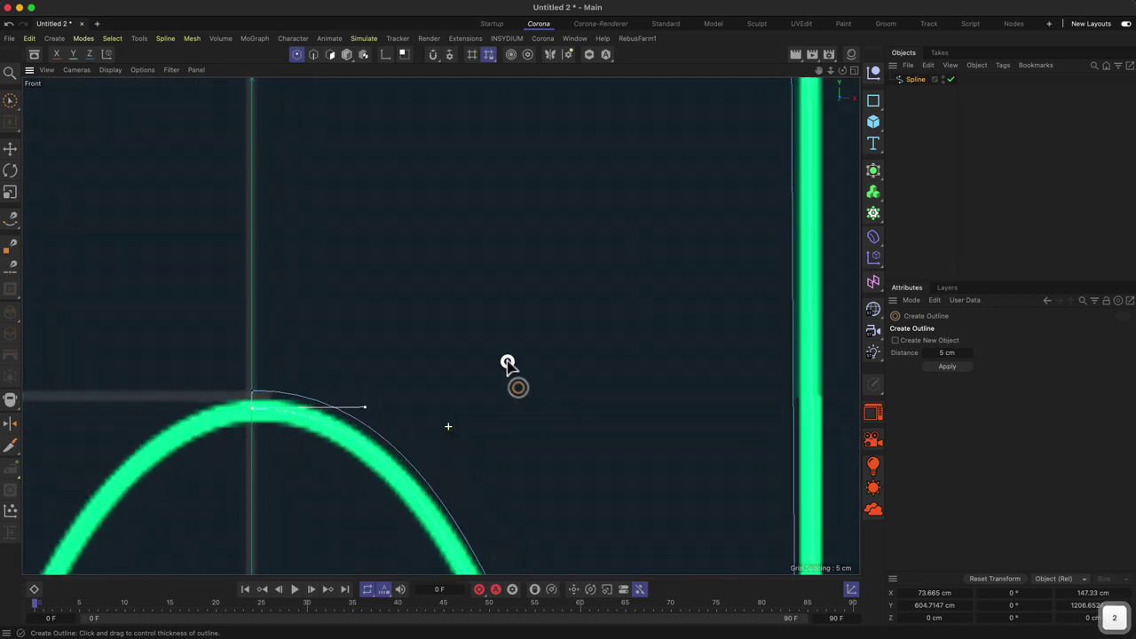
drag(577, 387, 699, 450)
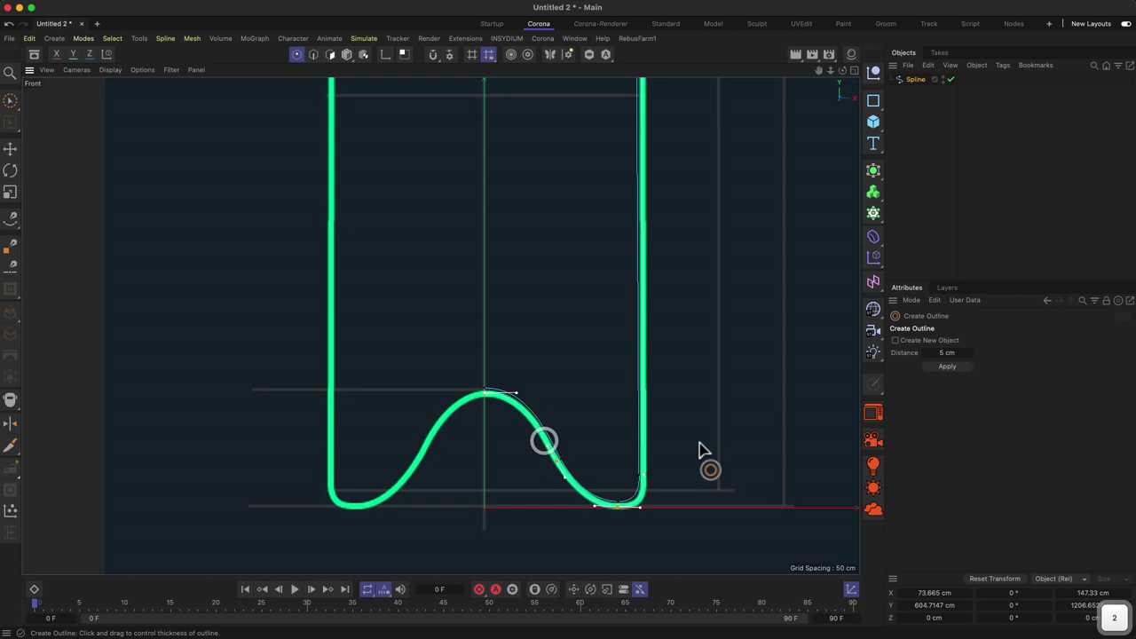
key(super+z)
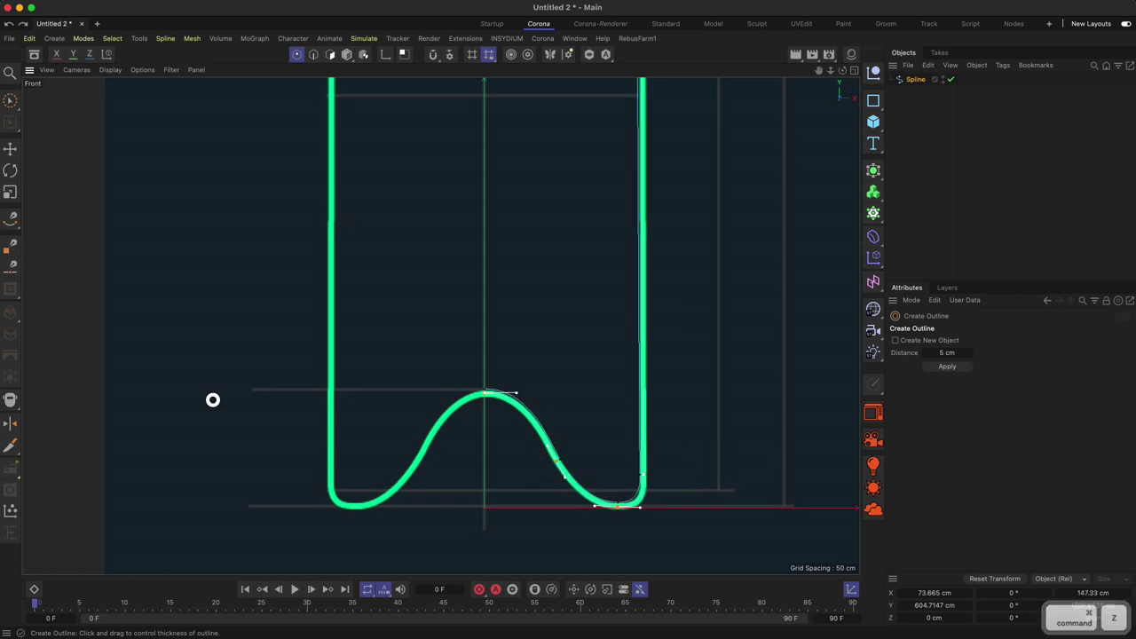
Create a thicker inward outline of the bottle profile and check its thickness along the body, shoulder and neck
drag(205, 399, 701, 459)
drag(701, 384, 700, 535)
drag(693, 313, 675, 464)
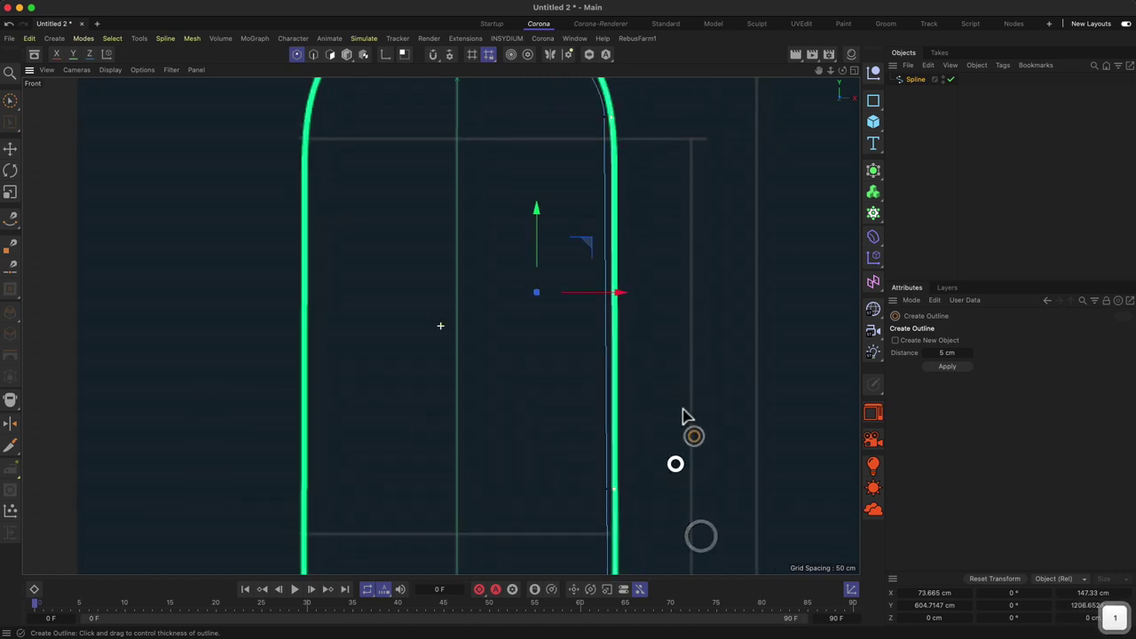
drag(691, 277, 683, 456)
drag(682, 209, 617, 291)
drag(608, 89, 616, 382)
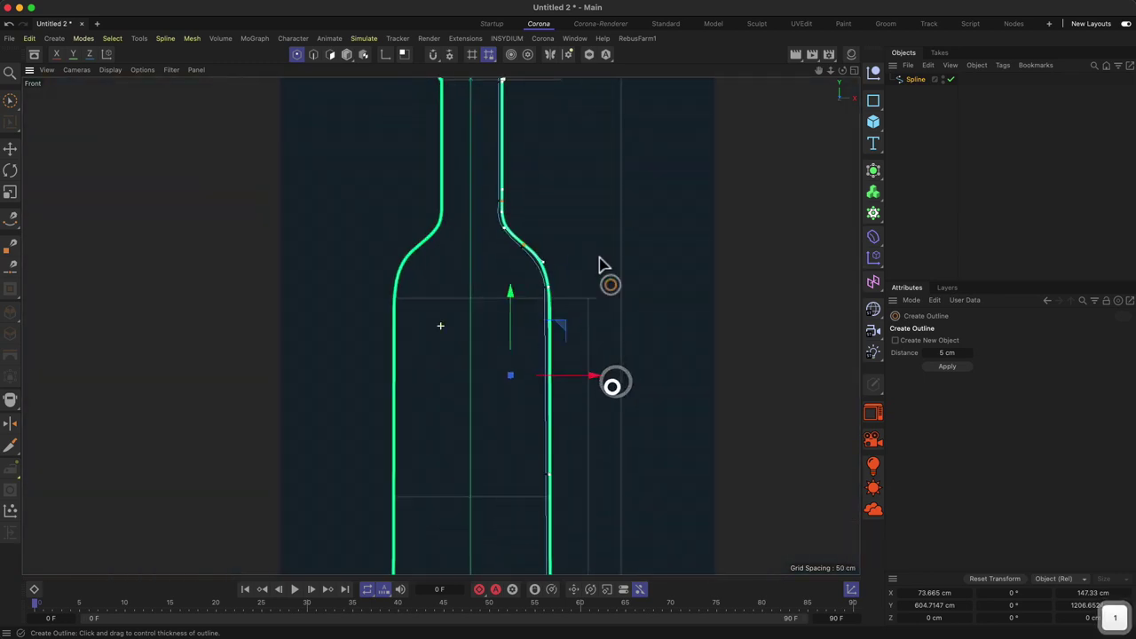
drag(609, 234, 606, 310)
drag(520, 149, 558, 104)
Select the inner outline's upper point where the lip meets the neck and move it inward along X to about 52.8 cm
drag(553, 166, 571, 243)
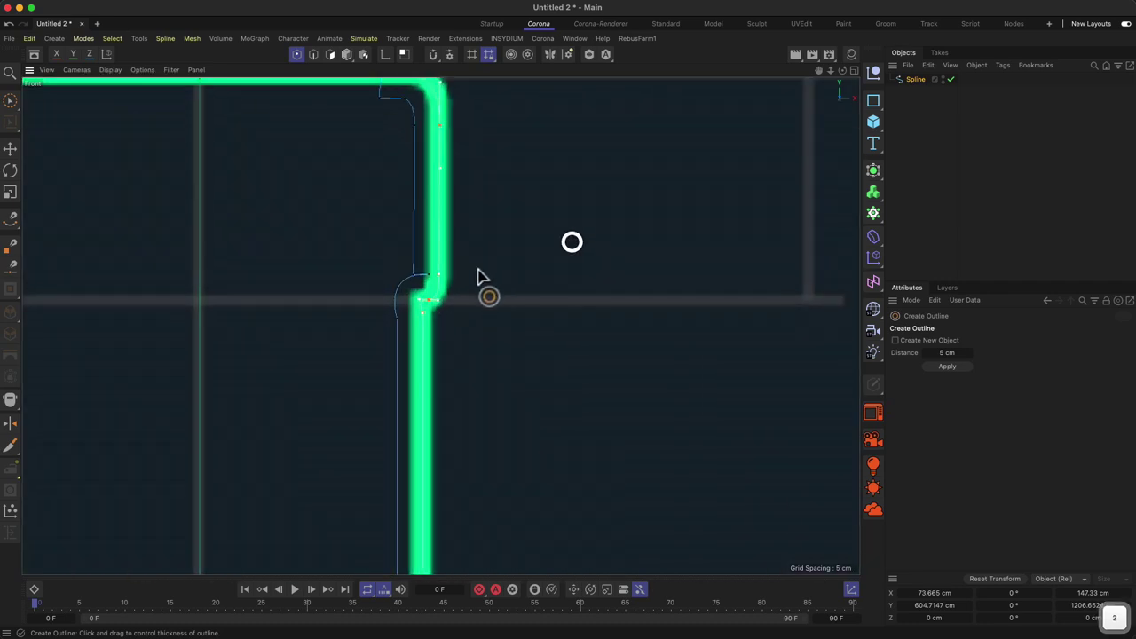
drag(403, 224, 447, 275)
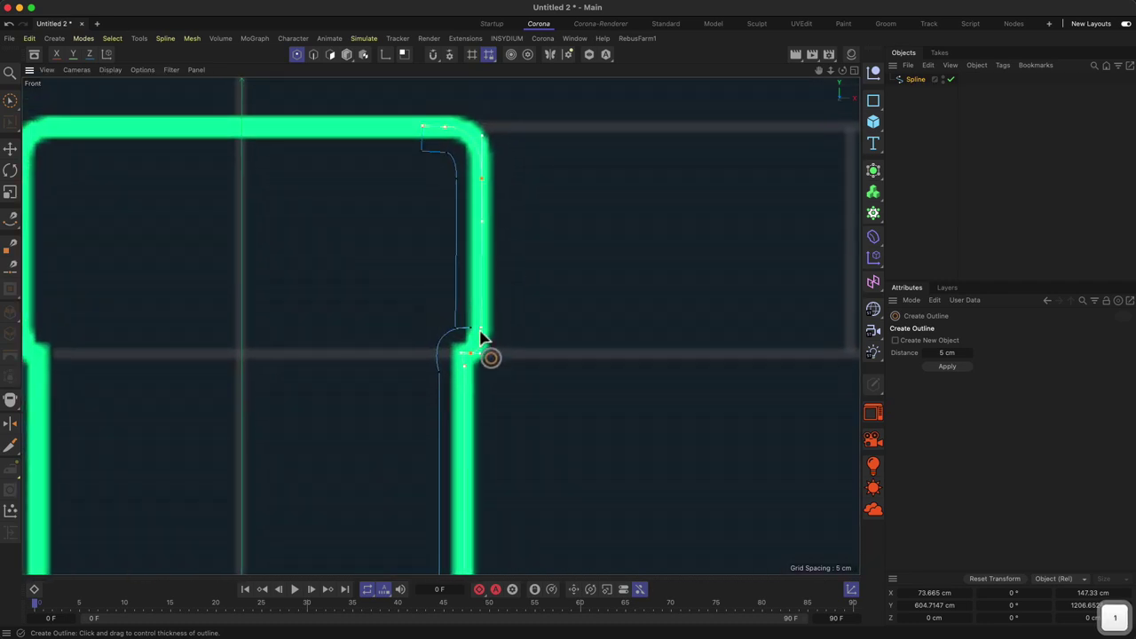
key(0)
key(9)
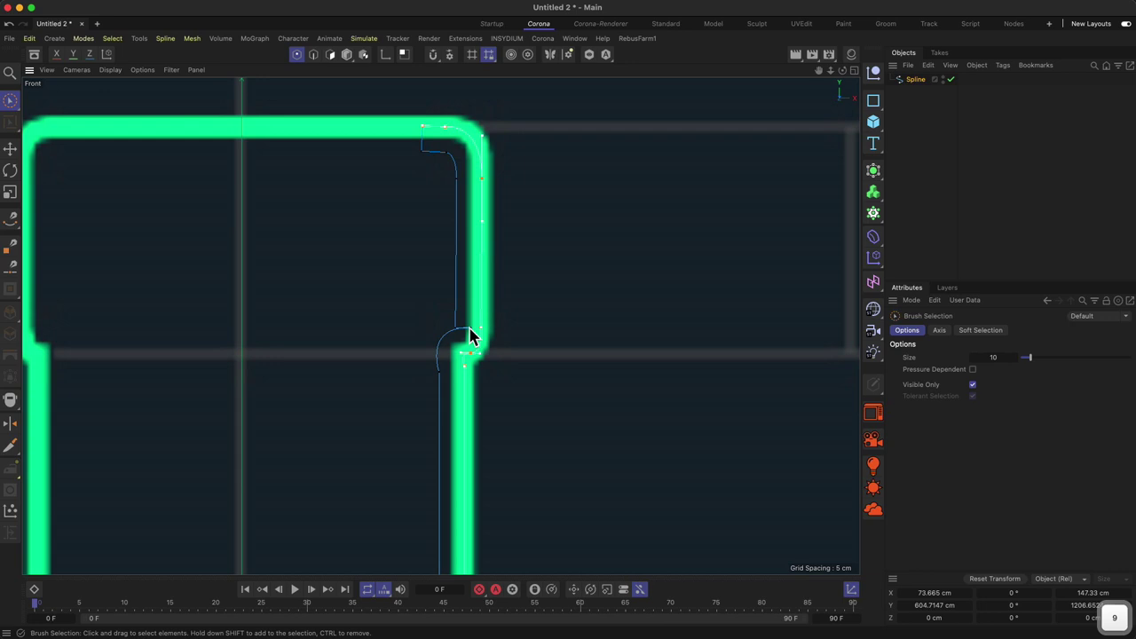
click(471, 335)
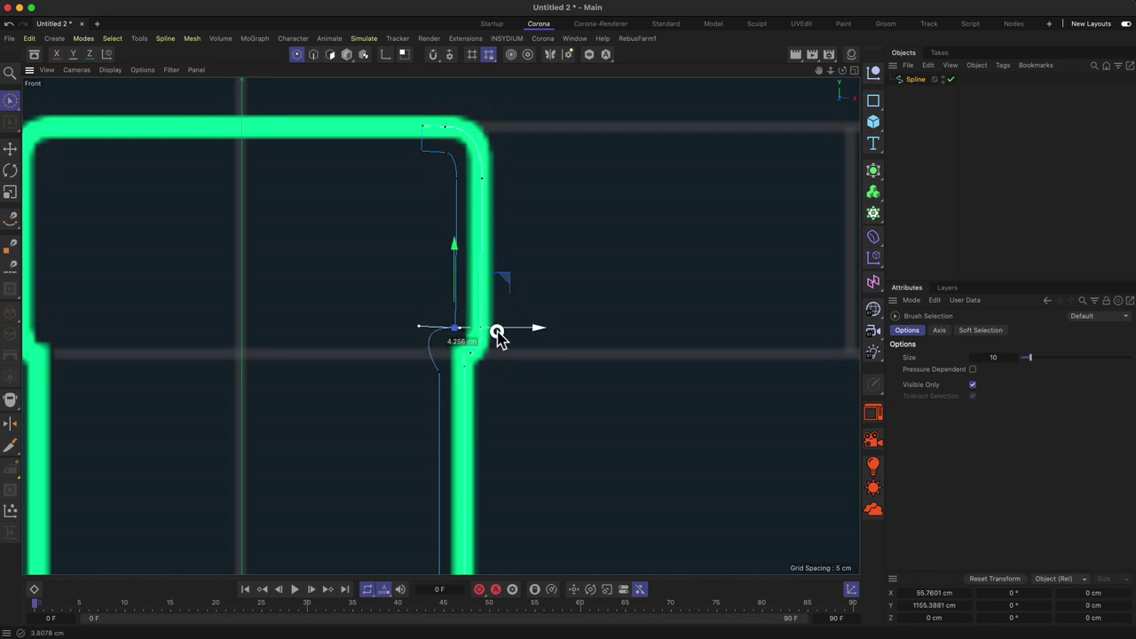
drag(516, 325, 504, 327)
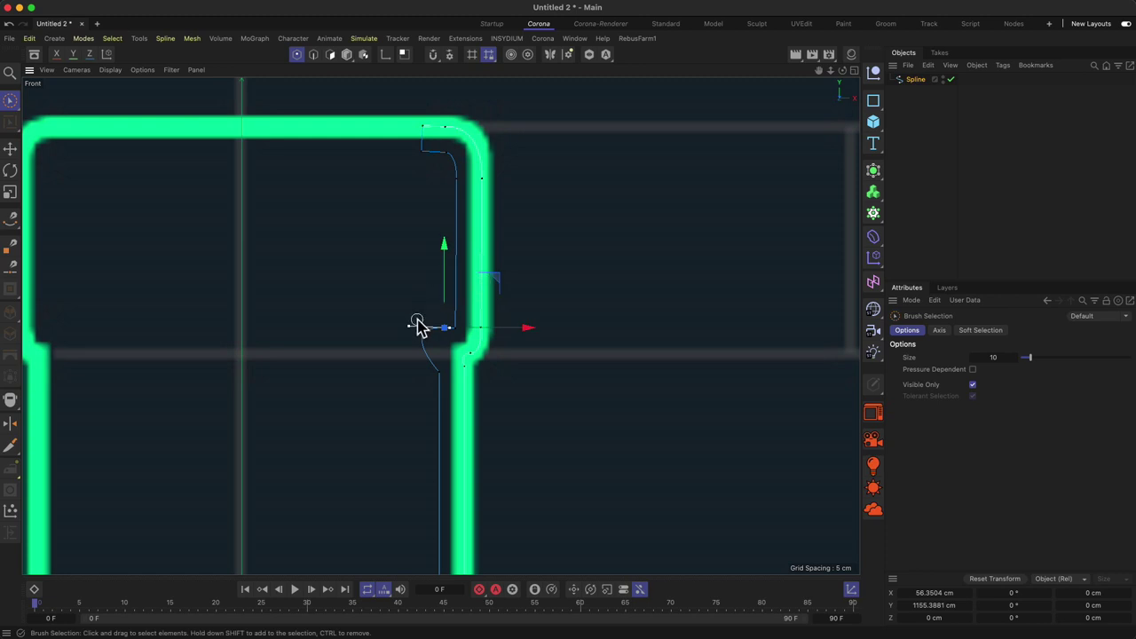
Shorten that point's tangent and move it to about X 53.8 cm, Y 1151.9 cm, smoothing the transition from lip to neck
click(11, 148)
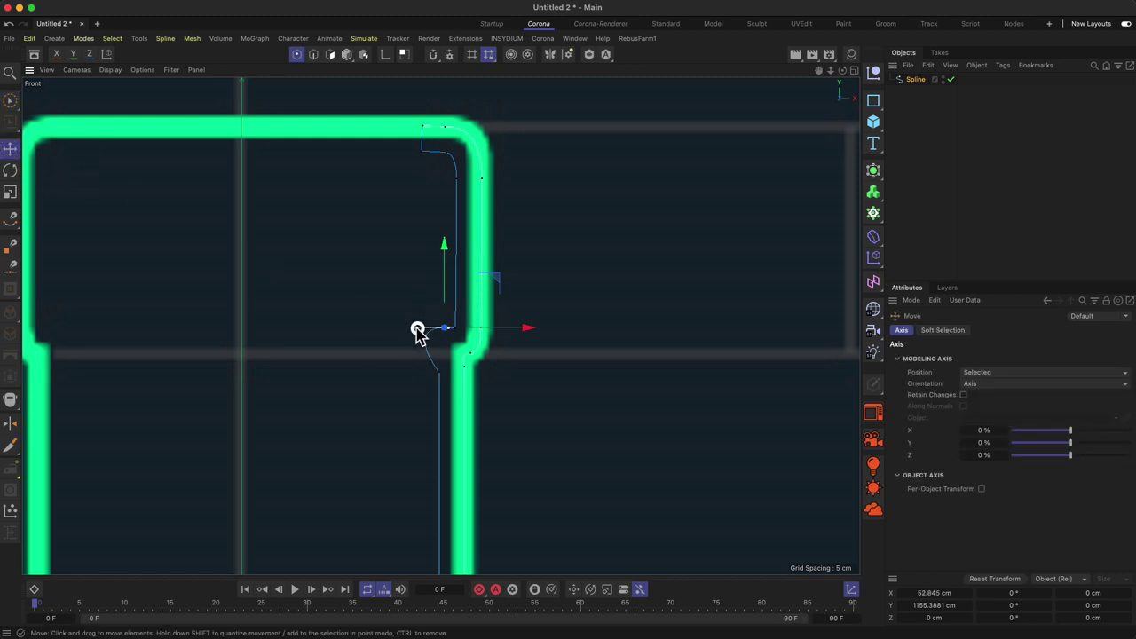
drag(417, 331, 434, 332)
drag(497, 281, 500, 294)
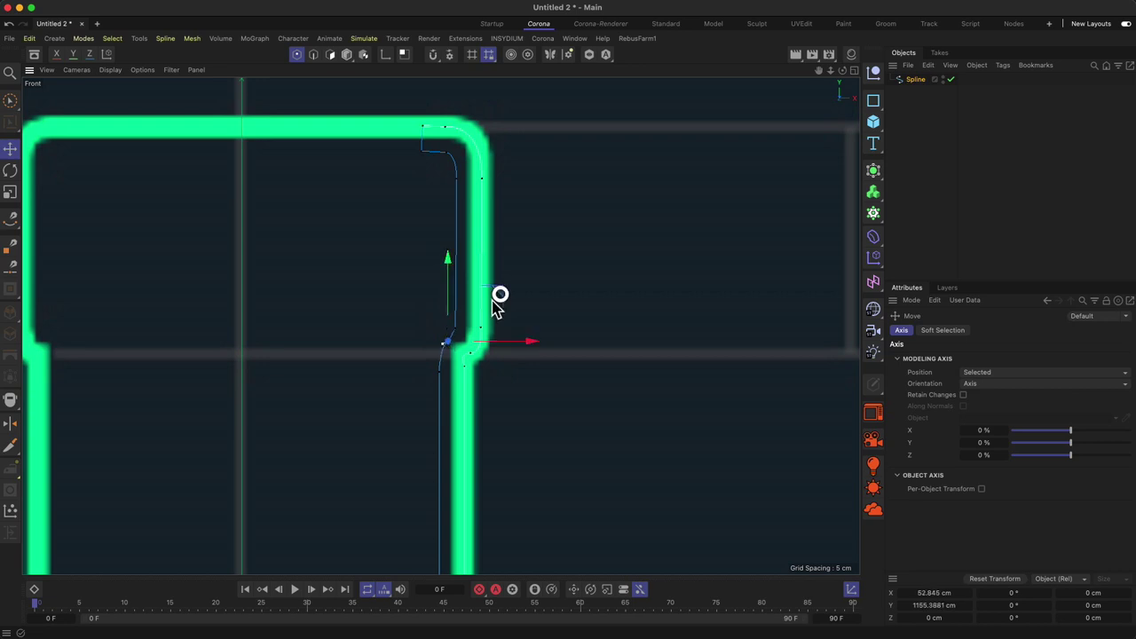
click(448, 341)
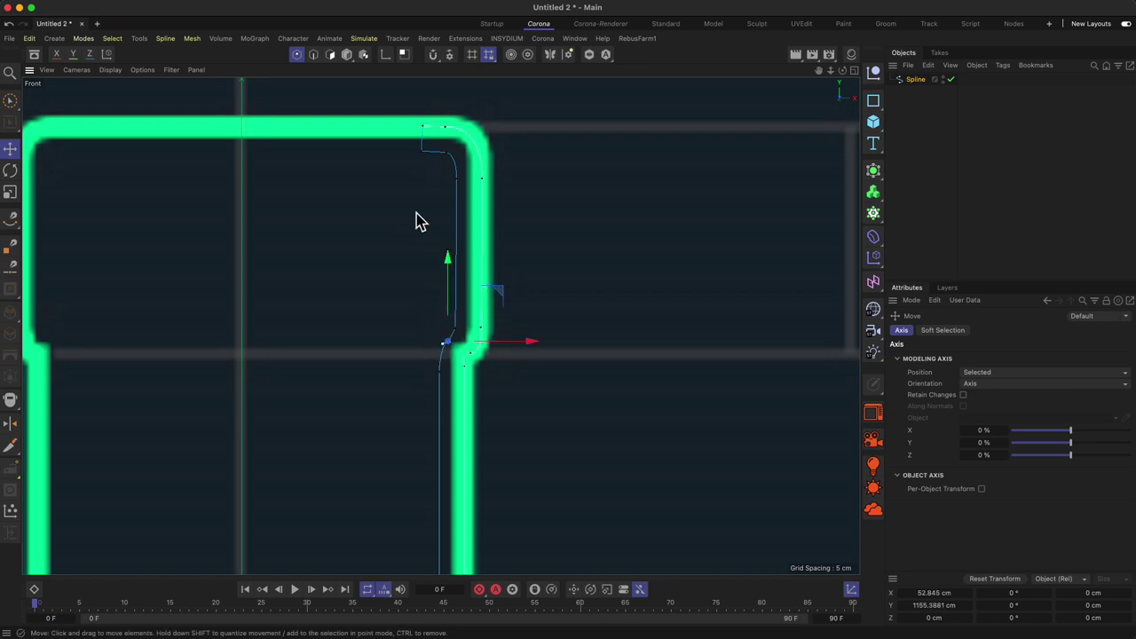
Turn off Close Spline for the bottle spline and check its two end points at the top of the lip
click(915, 80)
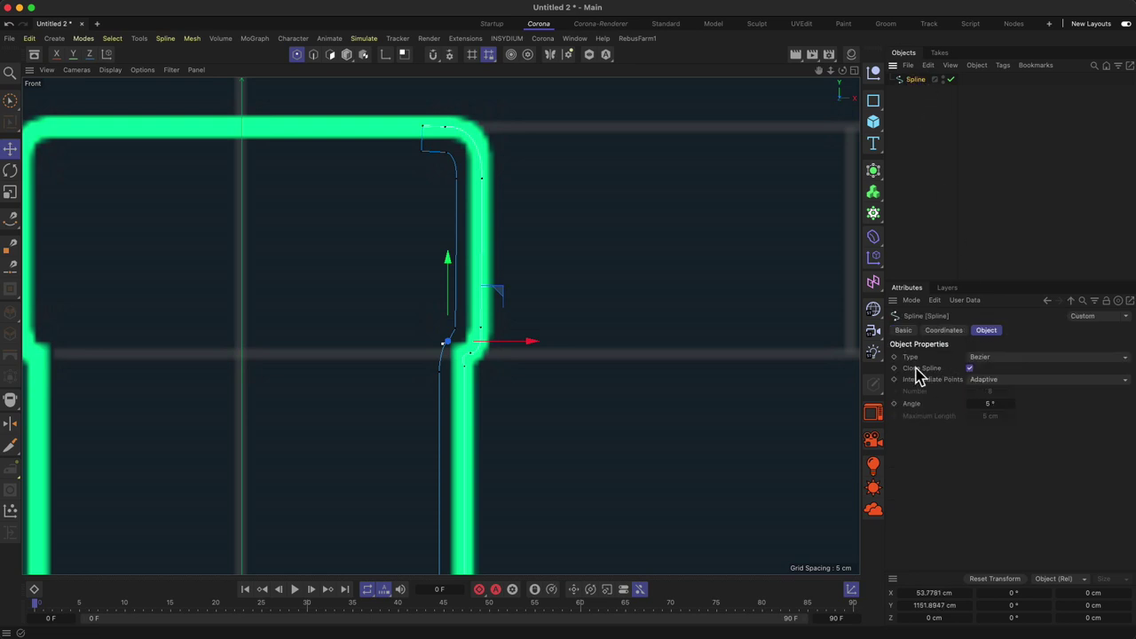
click(968, 370)
click(970, 369)
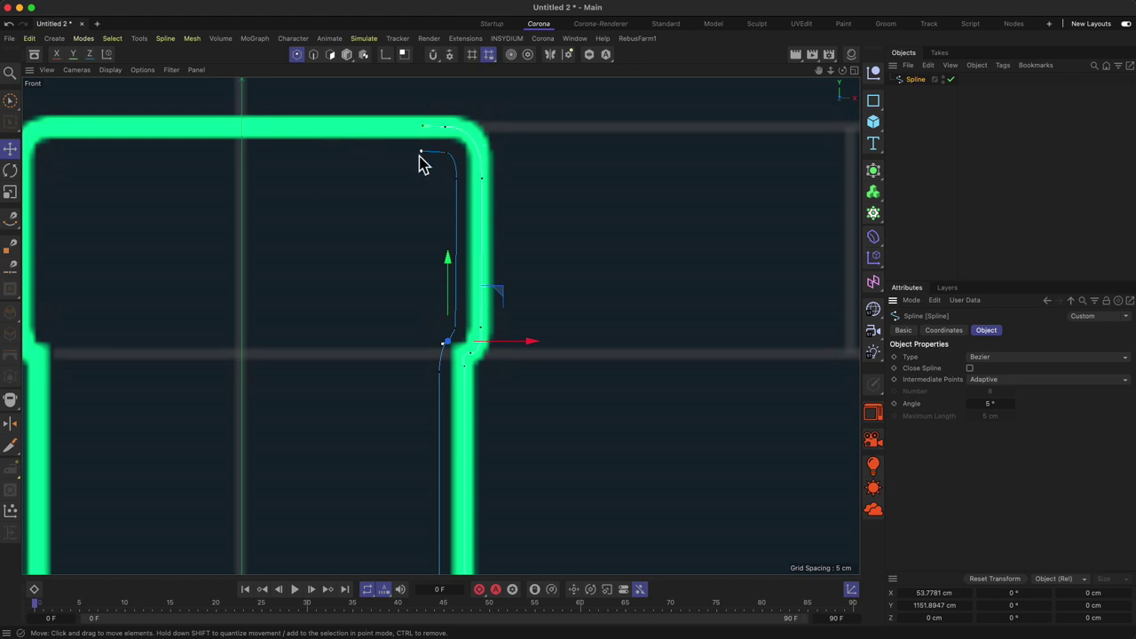
key(9)
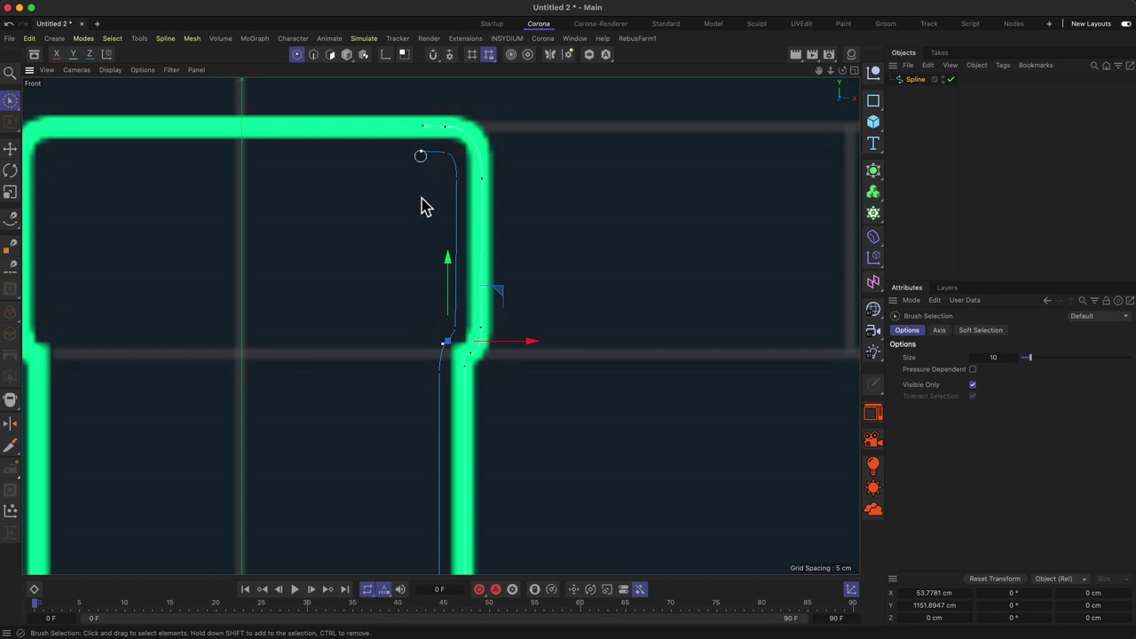
click(422, 124)
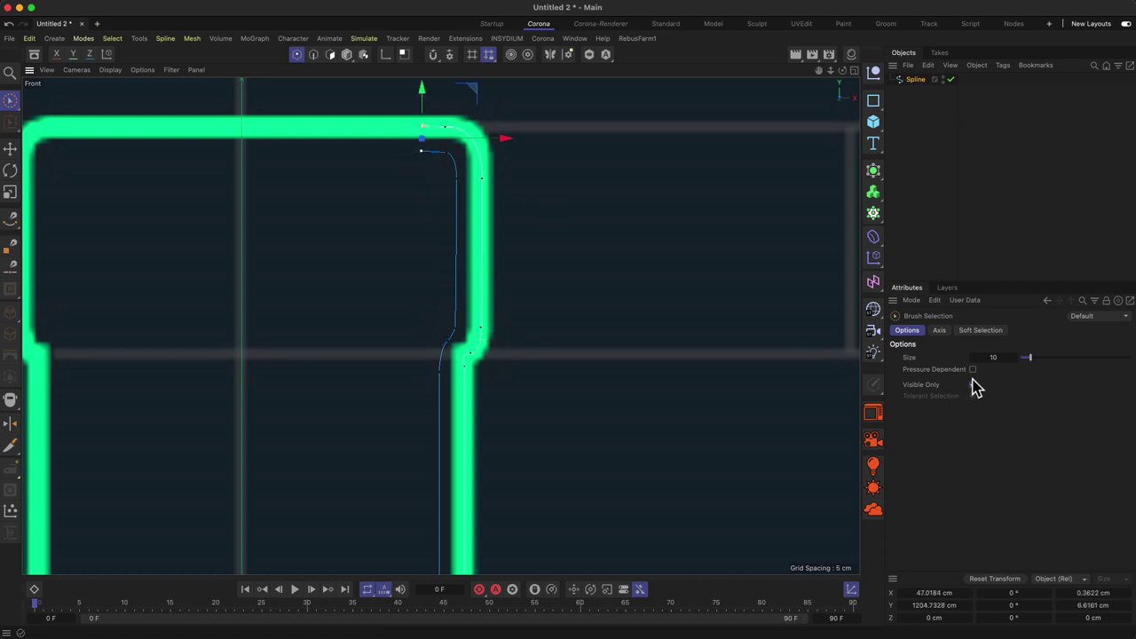
click(421, 244)
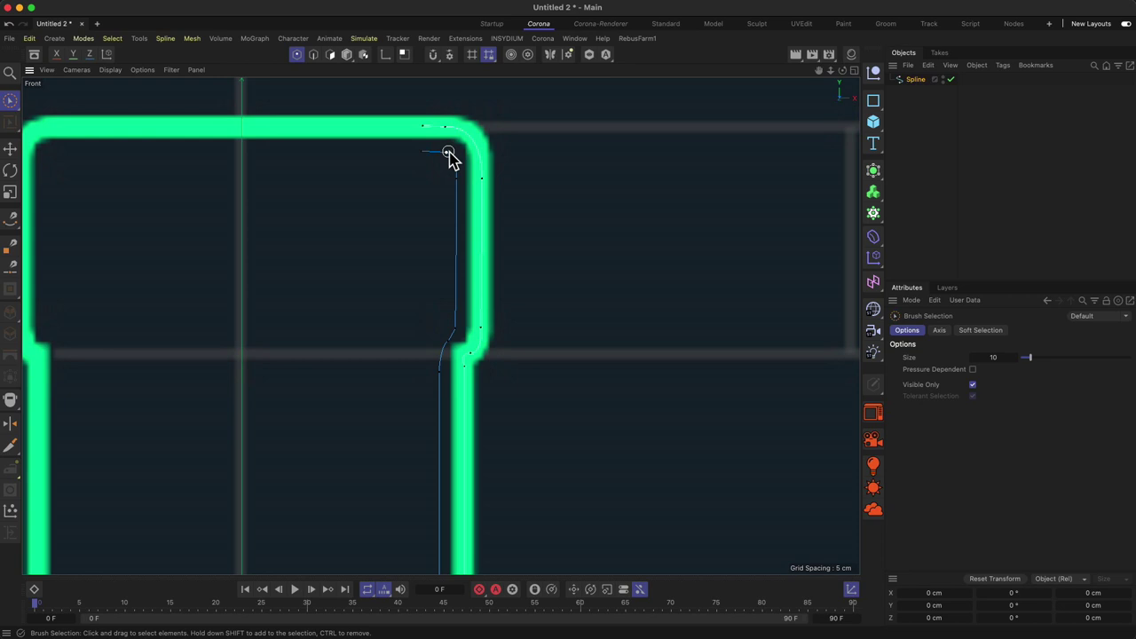
click(420, 125)
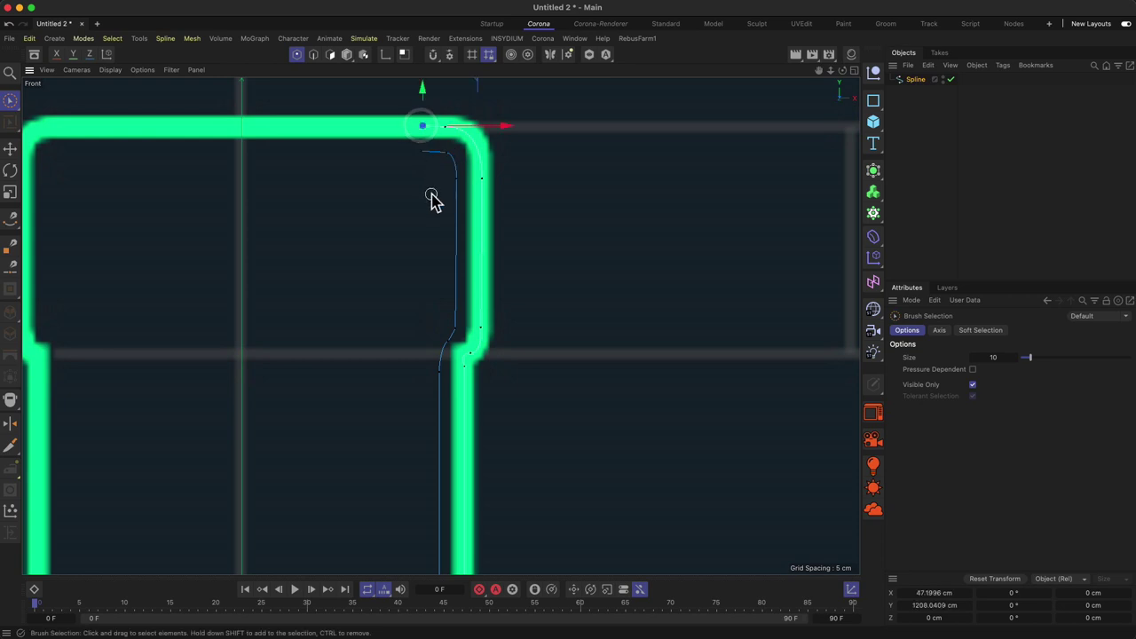
Set the inner outline's point at the top of the base's central dome as the spline's first point
key(2)
drag(431, 192, 420, 275)
key(1)
drag(438, 324, 433, 154)
drag(422, 381, 446, 150)
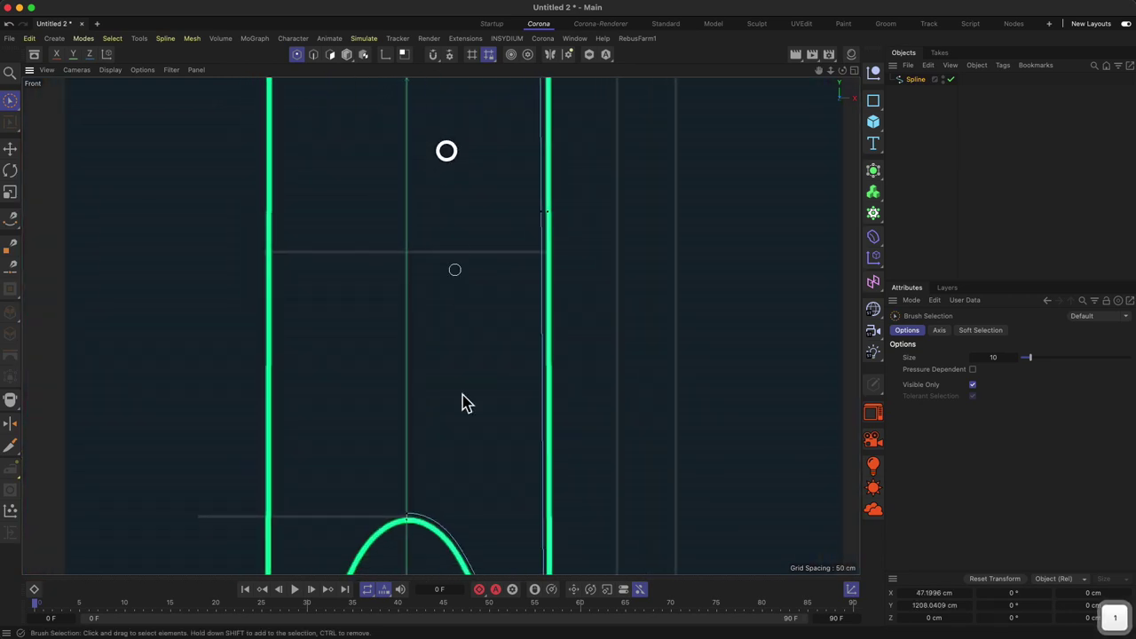
drag(441, 469, 436, 307)
key(2)
drag(382, 345, 447, 259)
key(1)
drag(549, 341, 479, 337)
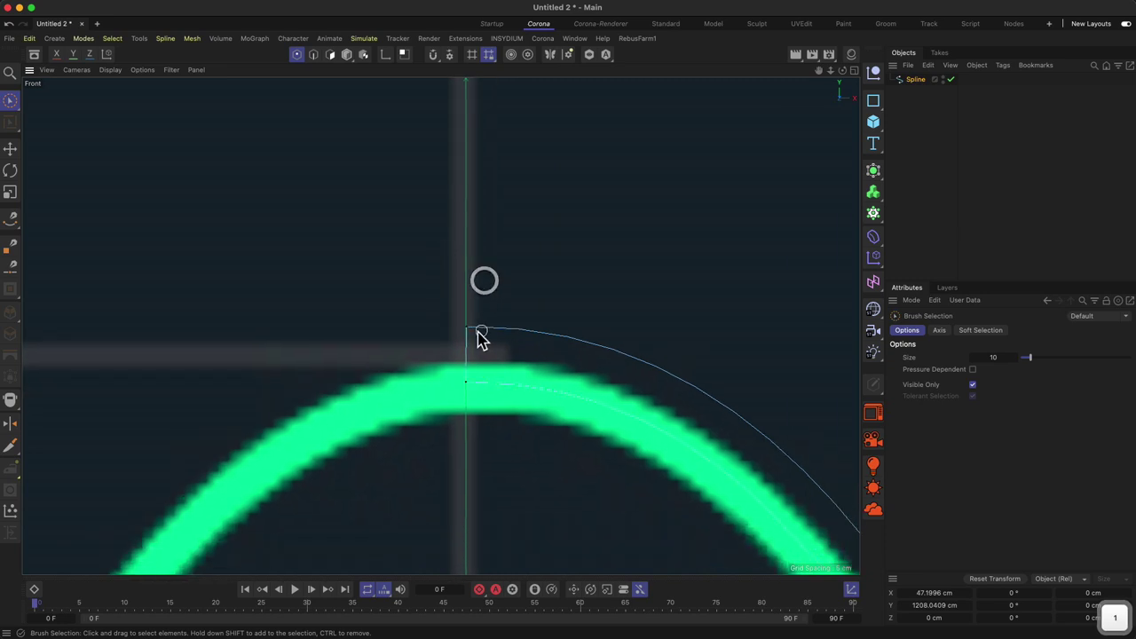
click(467, 328)
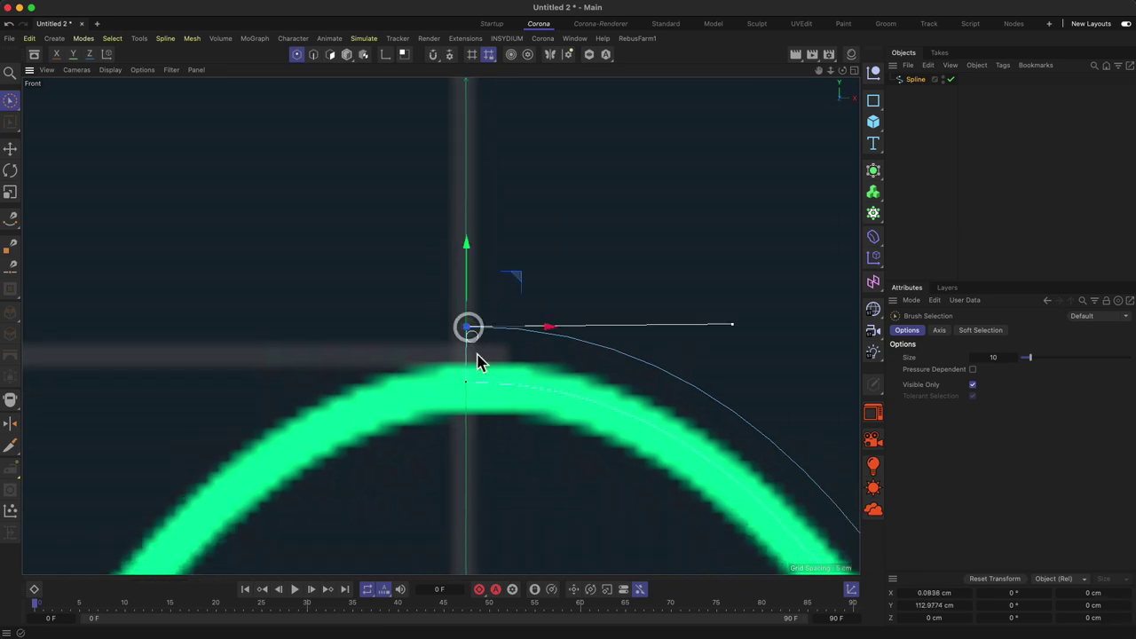
right_click(546, 284)
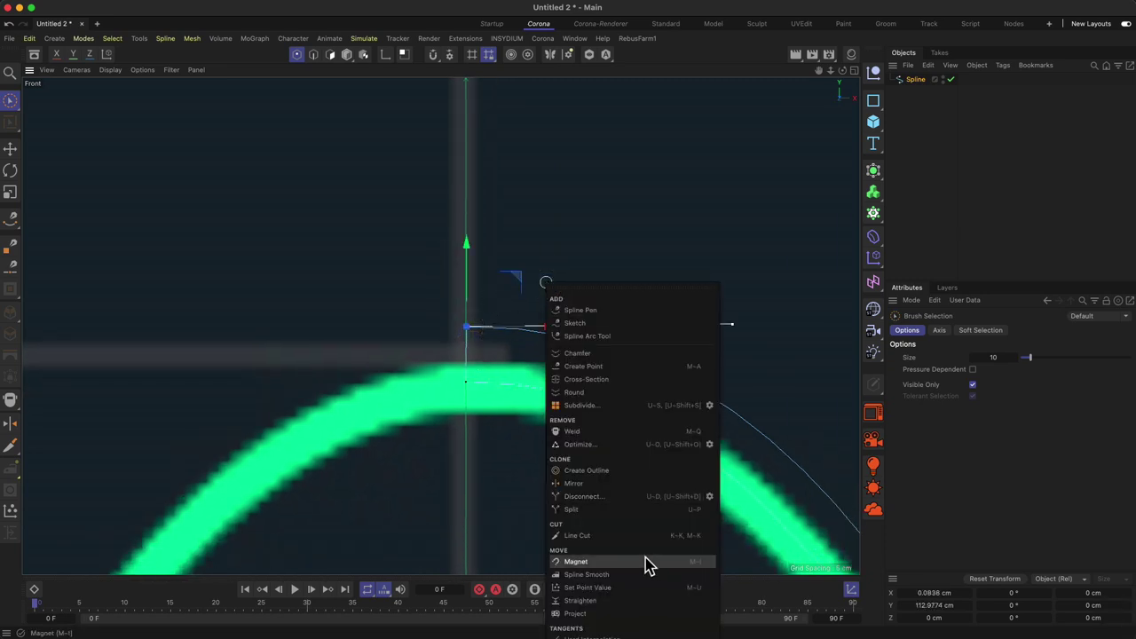
right_click(565, 114)
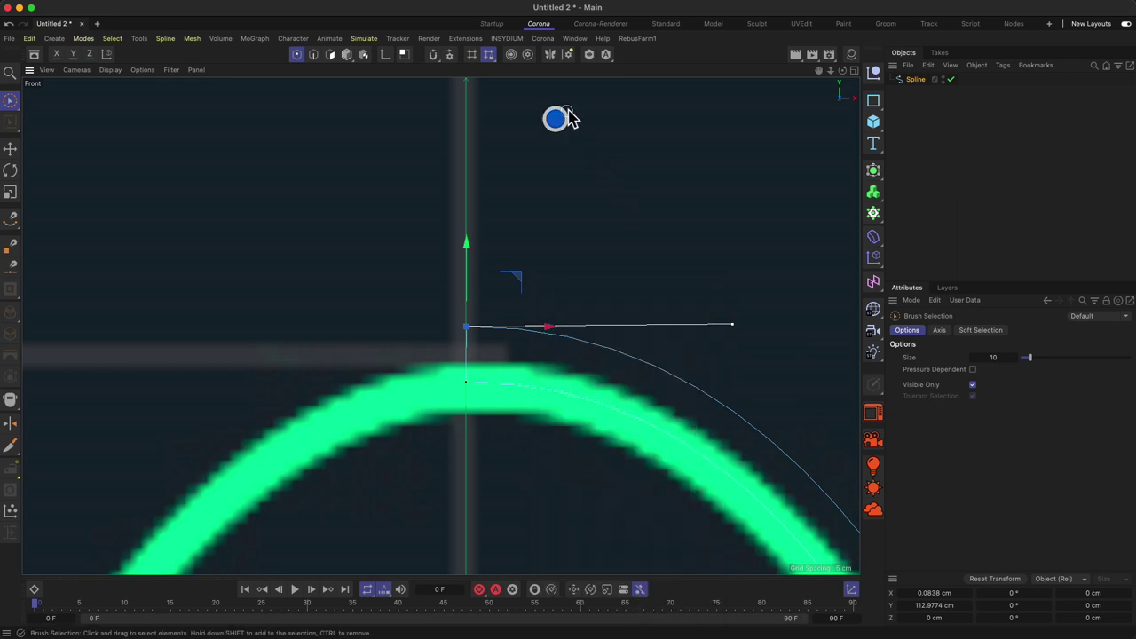
right_click(568, 110)
mouse_move(703, 576)
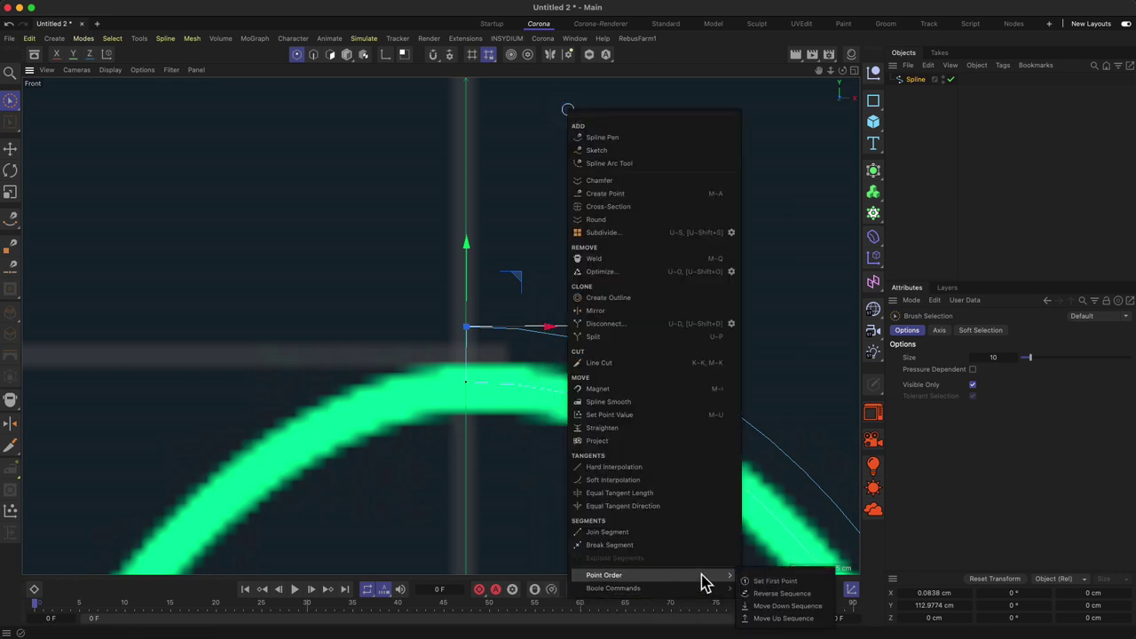
click(770, 582)
click(580, 239)
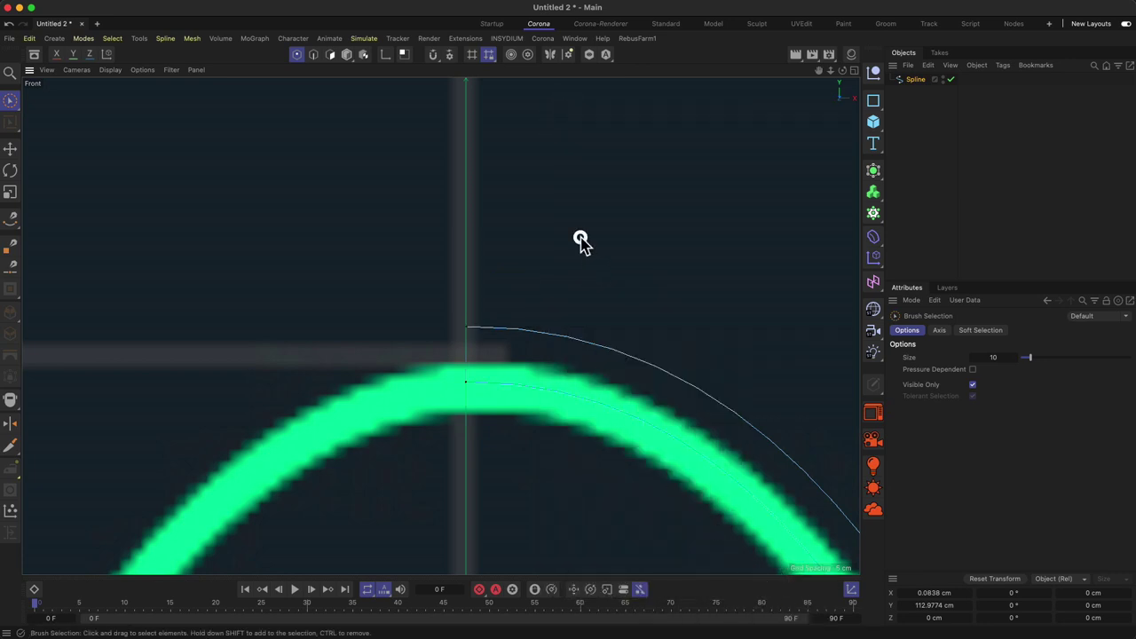
Set the X position of both the outer and inner spline end points at the top of the base dome to 0 cm
click(465, 326)
click(466, 383)
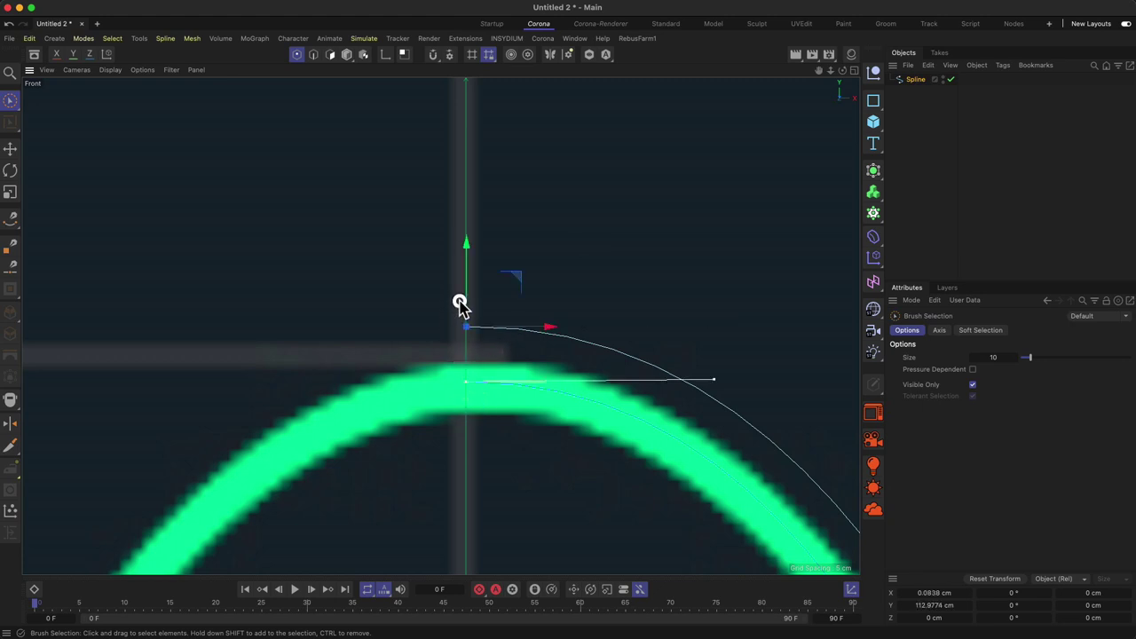
click(465, 381)
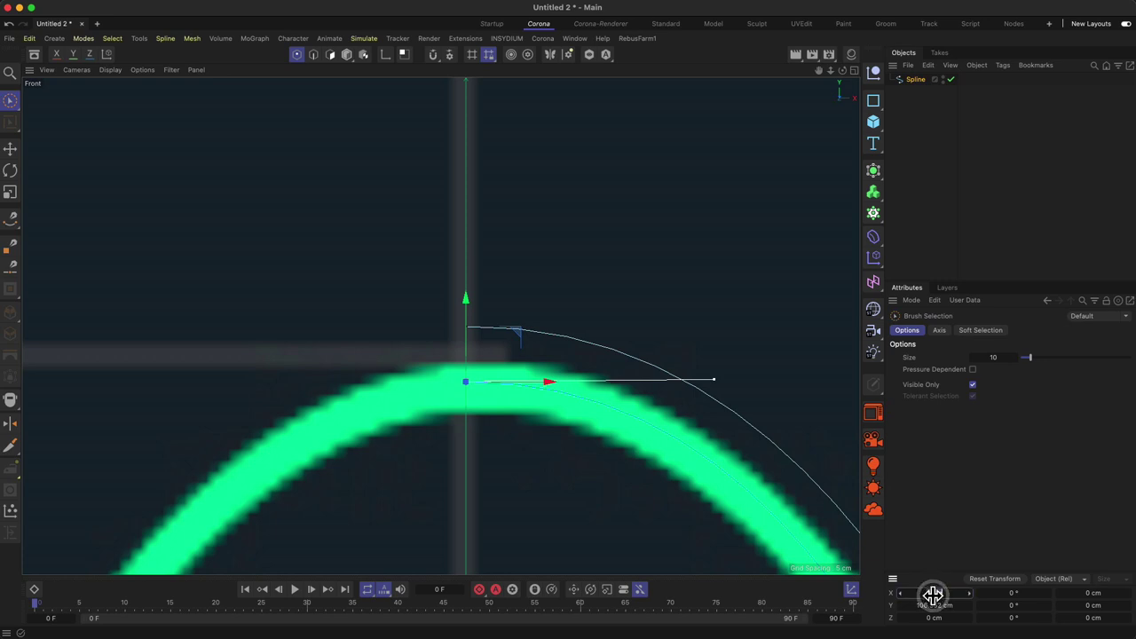
key(Return)
click(707, 305)
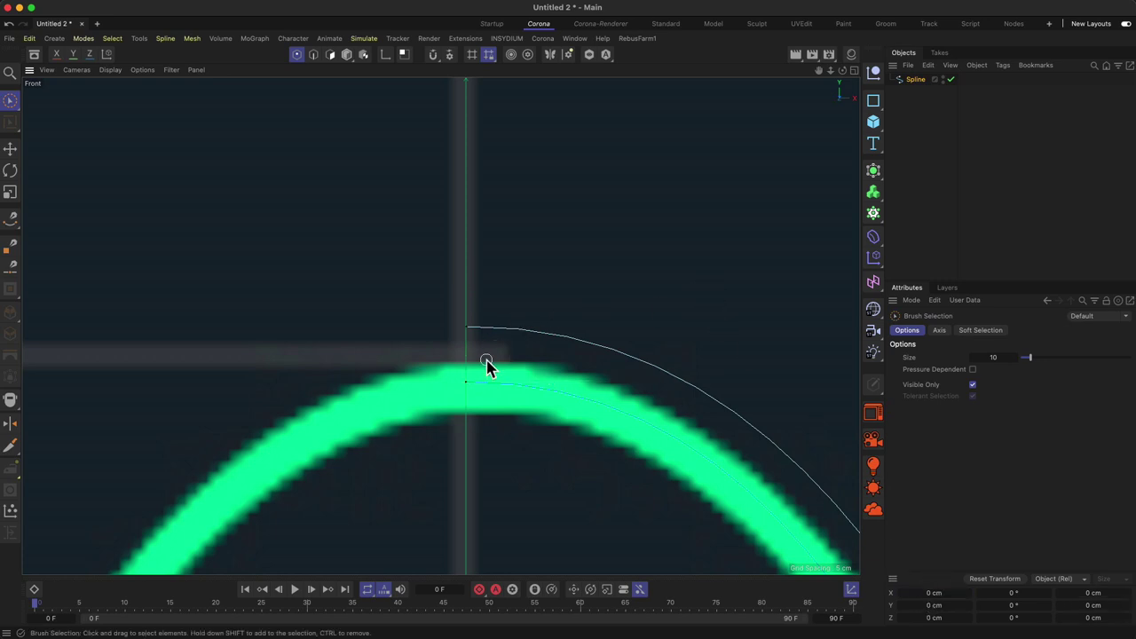
click(468, 329)
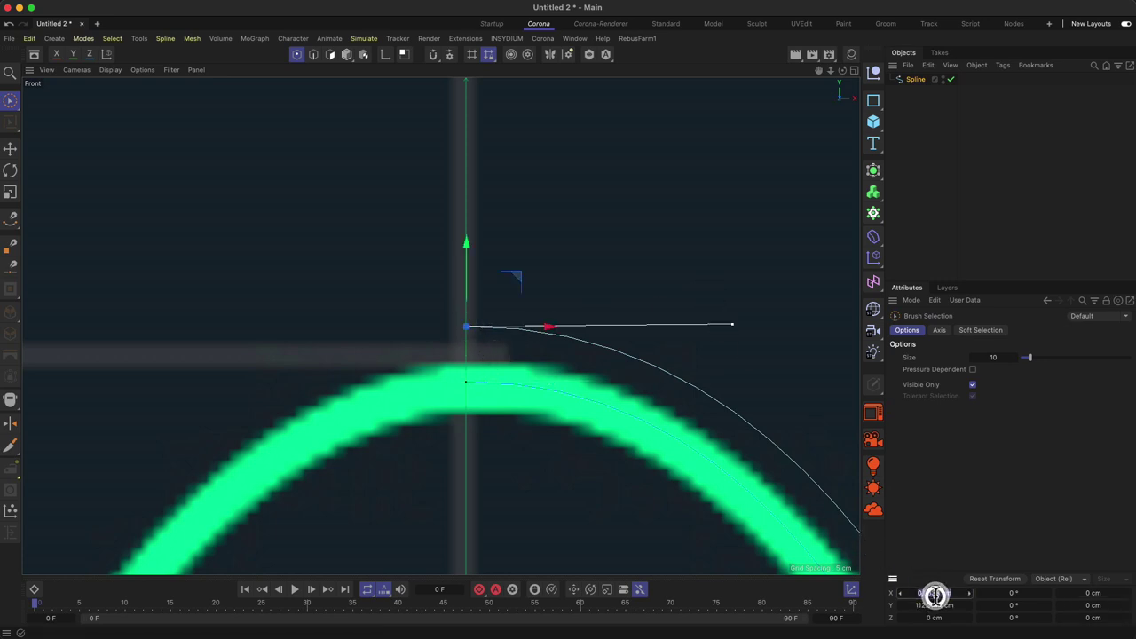
text(0)
key(Return)
click(476, 293)
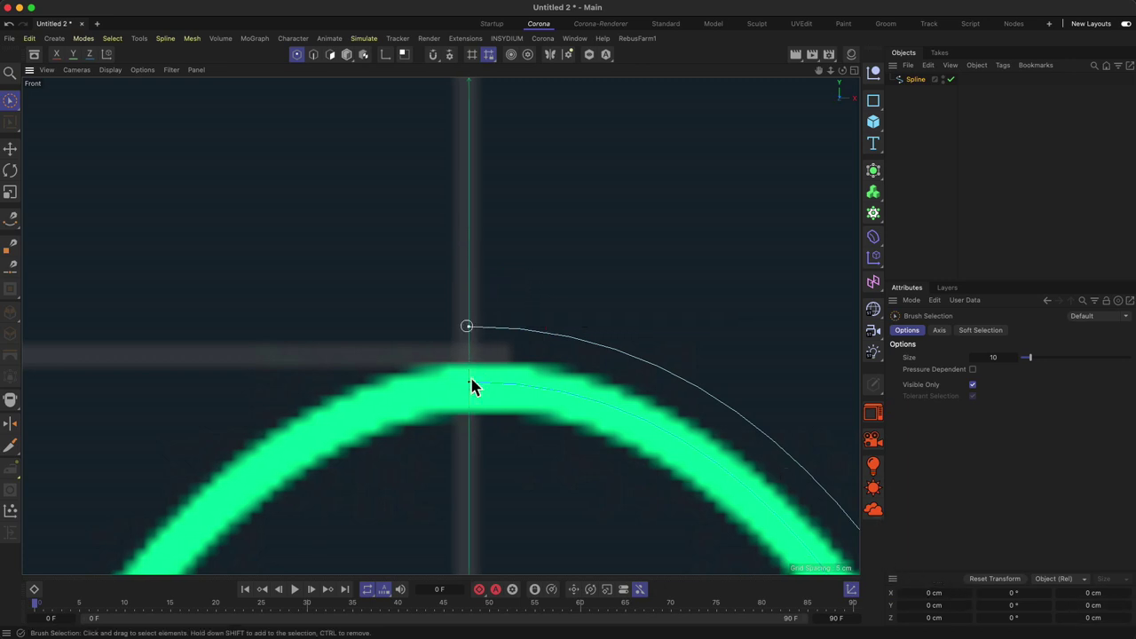
Select the outer and inner end points at the lip's top and scale them along X to 0 % so they align vertically
key(1)
right_drag(508, 271, 503, 427)
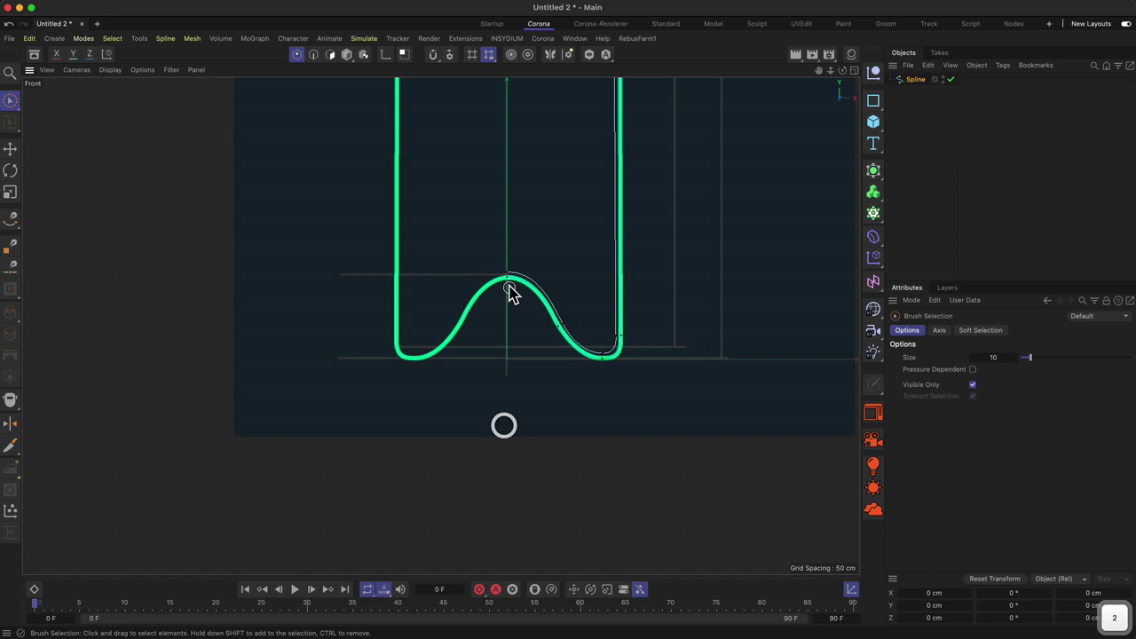
drag(594, 248, 612, 556)
drag(563, 276, 563, 467)
drag(575, 206, 550, 465)
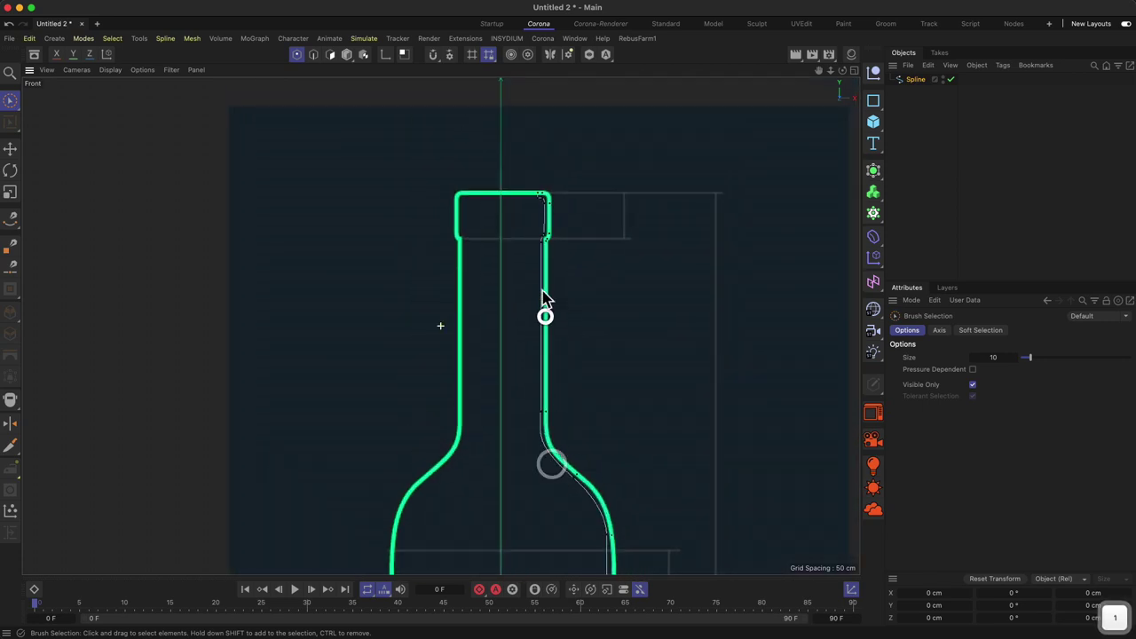
key(2)
drag(533, 179, 614, 140)
scroll(533, 182, up, 3)
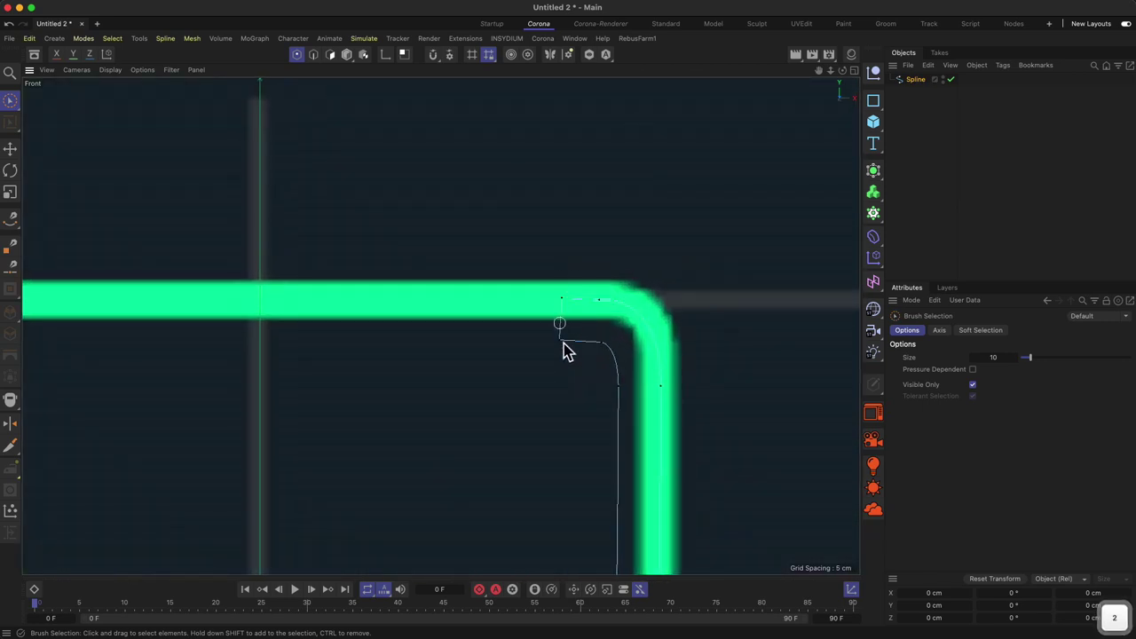
click(560, 337)
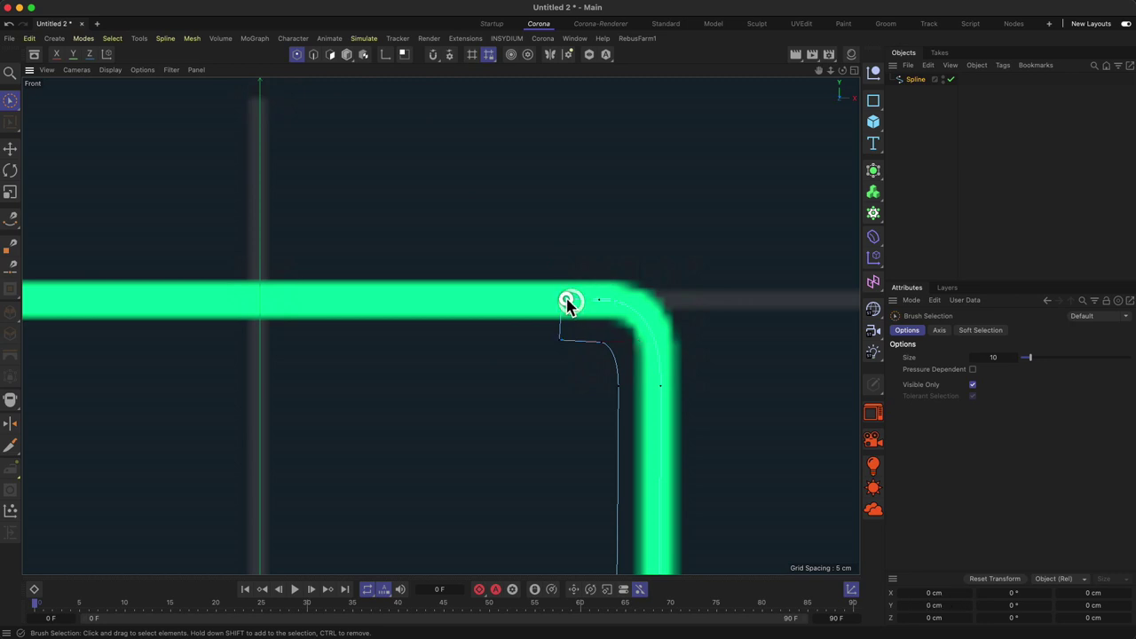
click(569, 304)
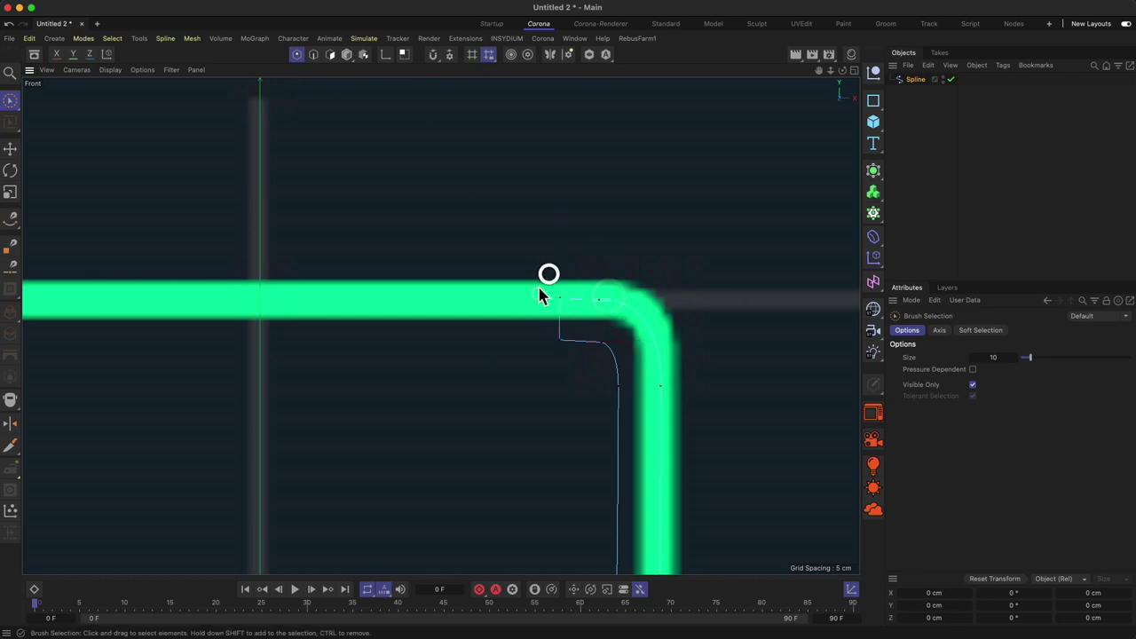
click(559, 318)
key(t)
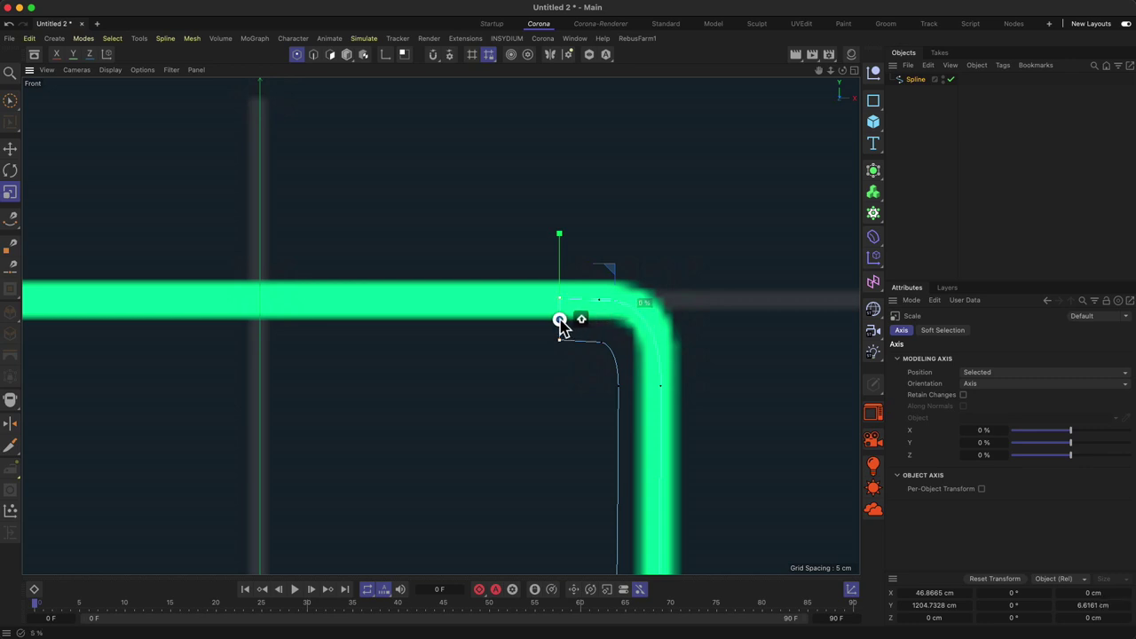
key(e)
click(580, 371)
Chamfer the two aligned end points at the lip's inner edge with a rounded radius of about 1.14 cm
scroll(565, 377, down, 3)
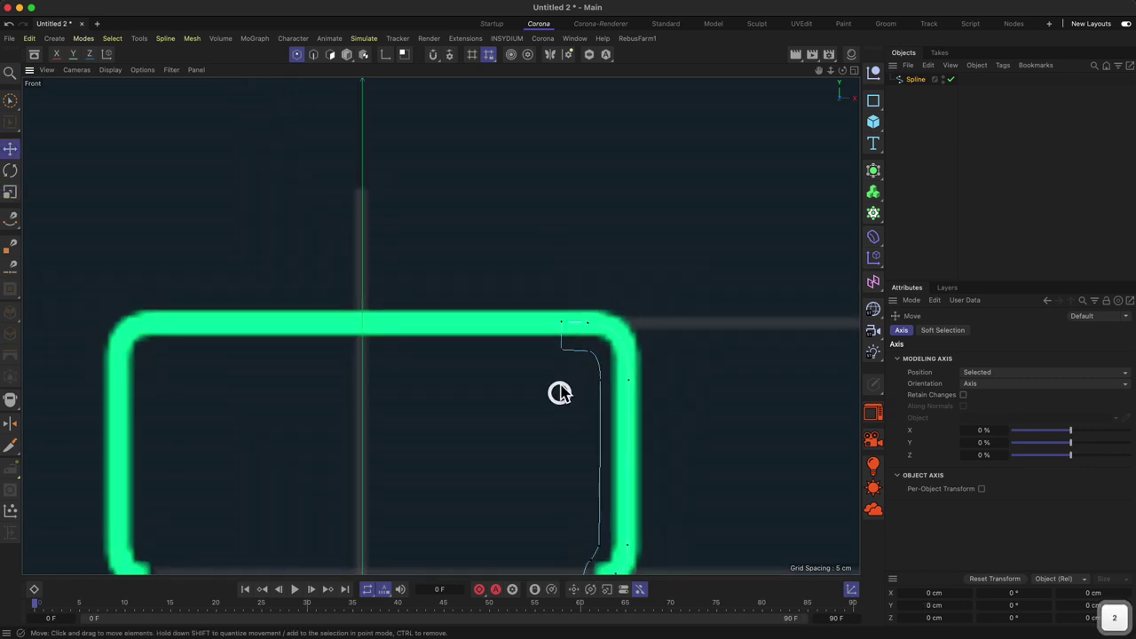
key(9)
scroll(564, 374, up, 3)
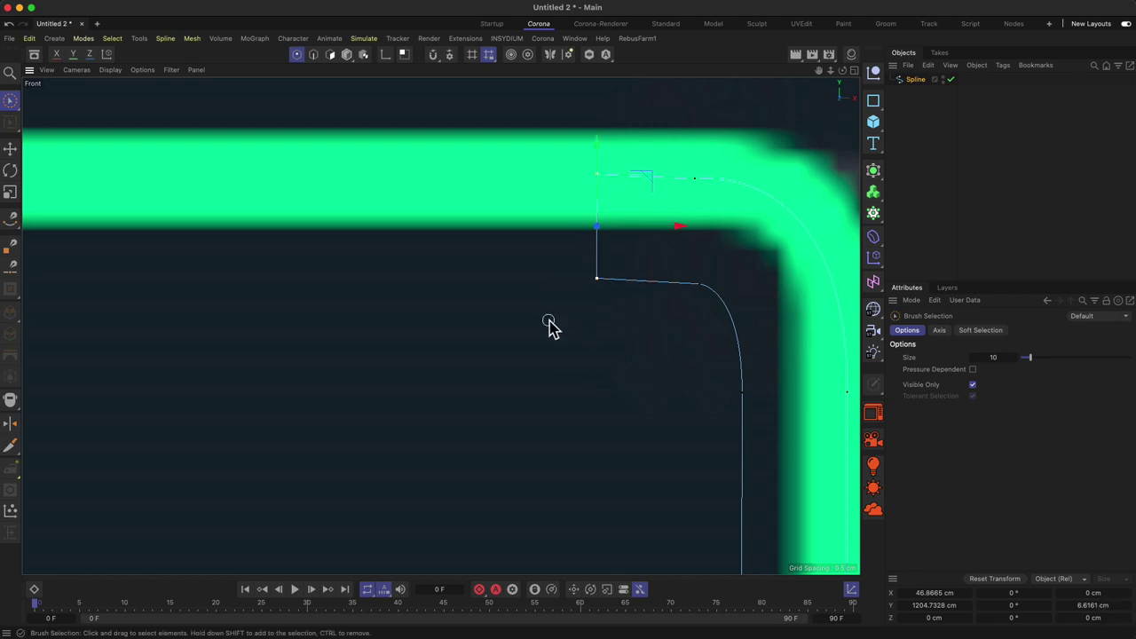
right_click(549, 323)
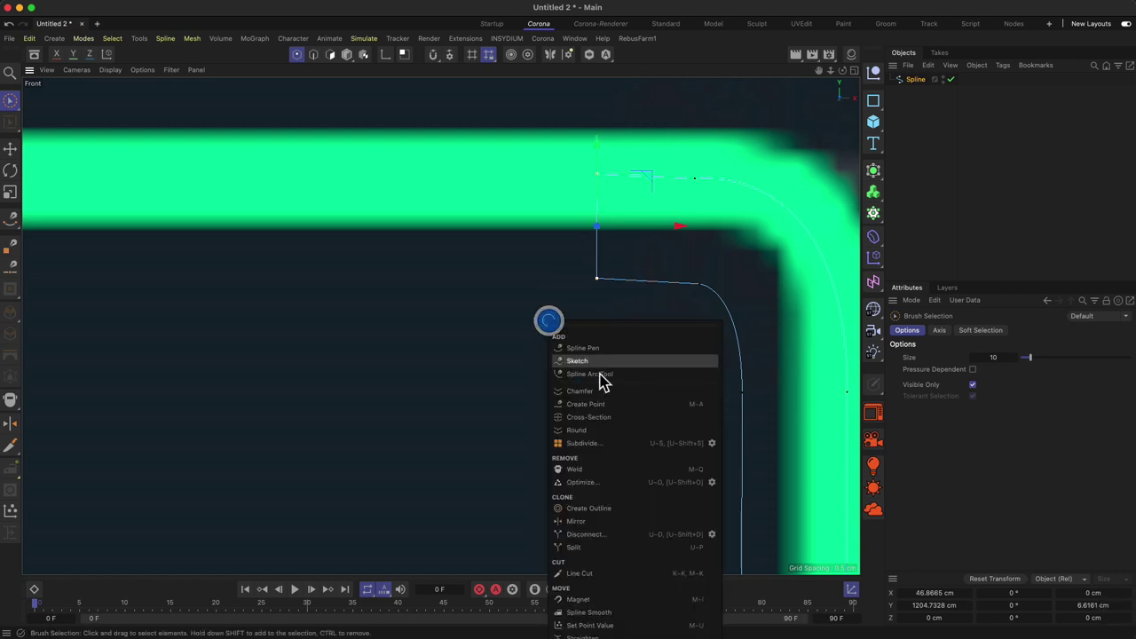
click(582, 397)
drag(627, 332, 289, 406)
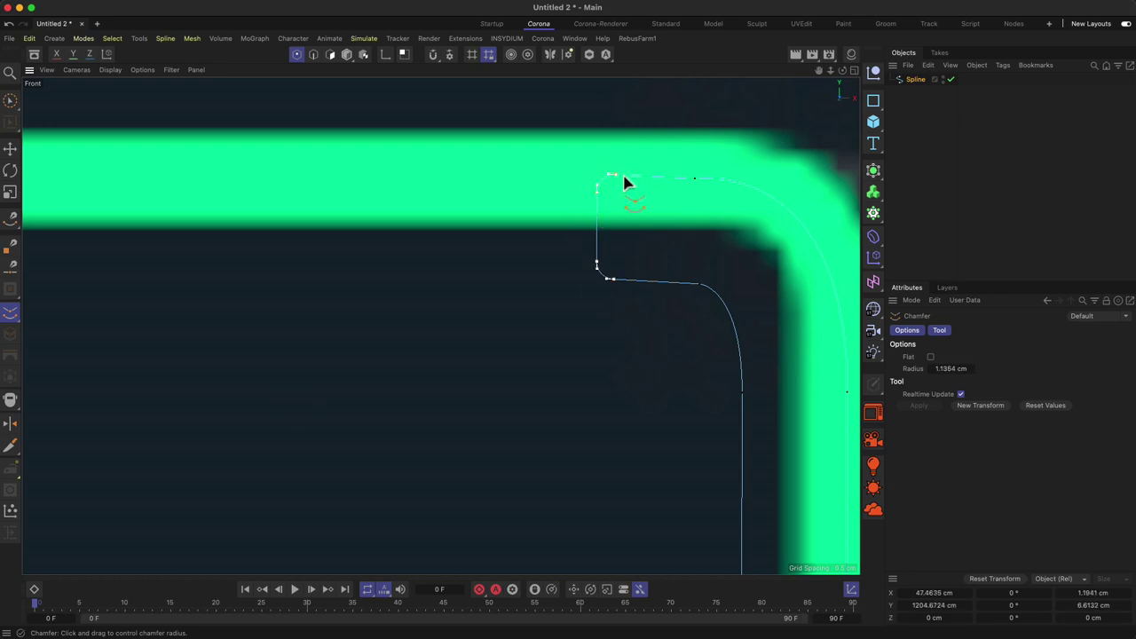
key(2)
drag(654, 195, 480, 373)
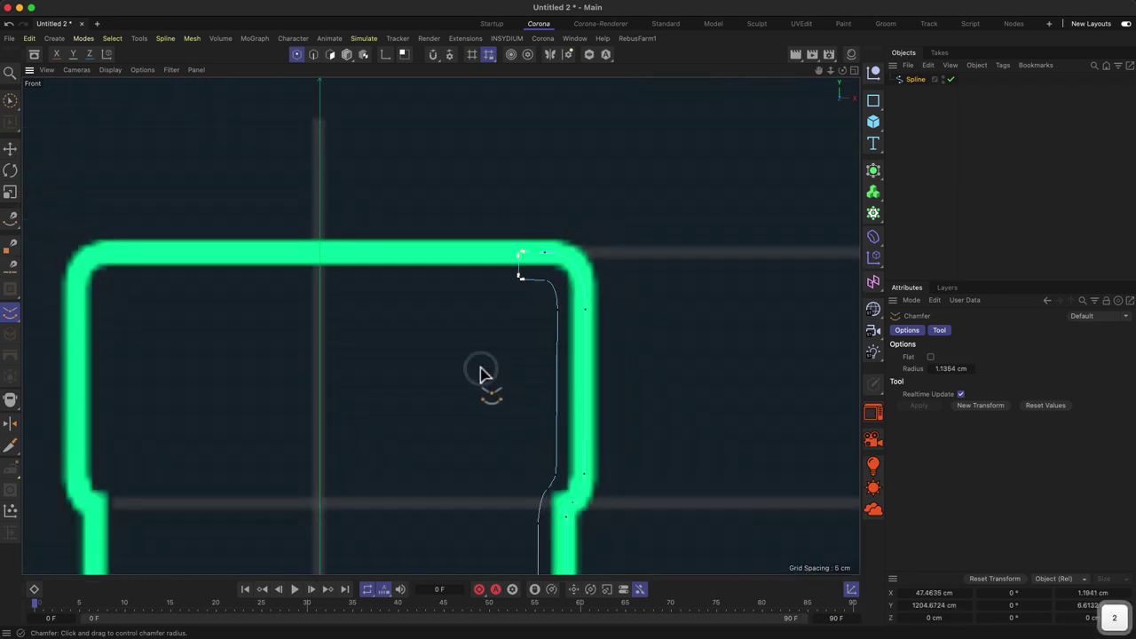
key(space)
click(601, 220)
drag(509, 251, 526, 262)
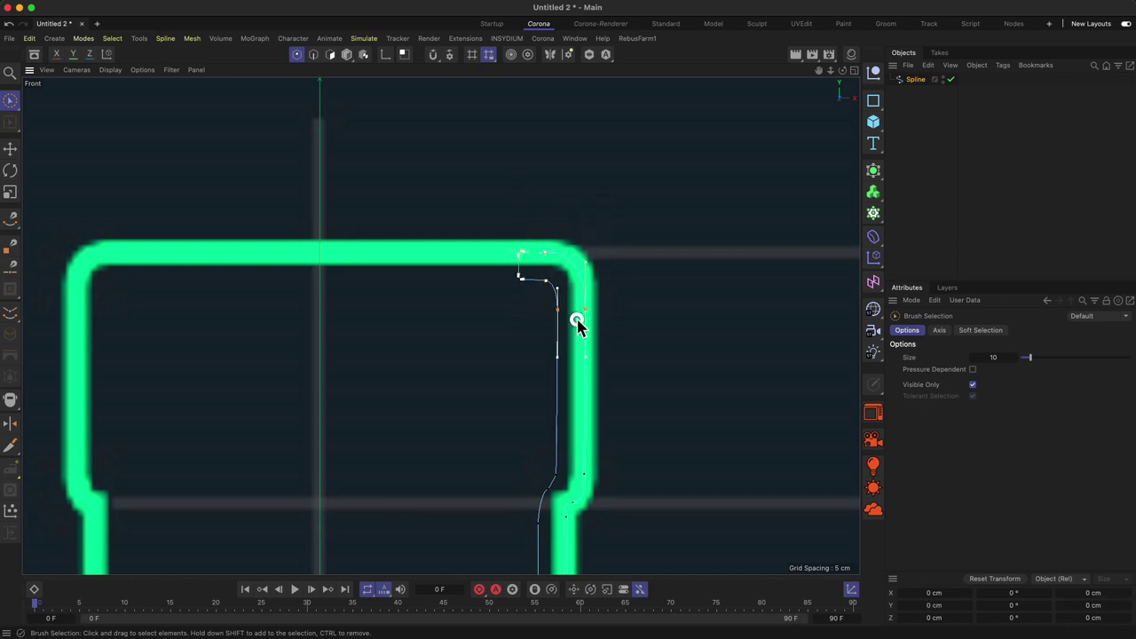
drag(576, 319, 576, 320)
click(604, 222)
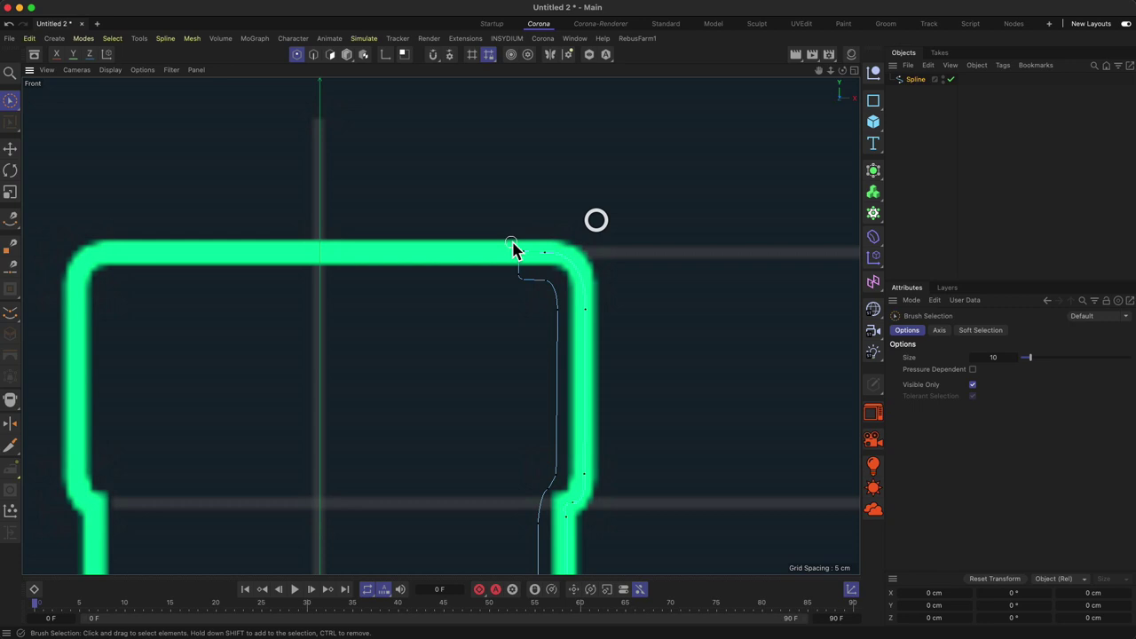
Select all inner and outer points at the lip's top with Rectangle Selection and move them up and outward about 3.2 cm
click(11, 100)
click(64, 142)
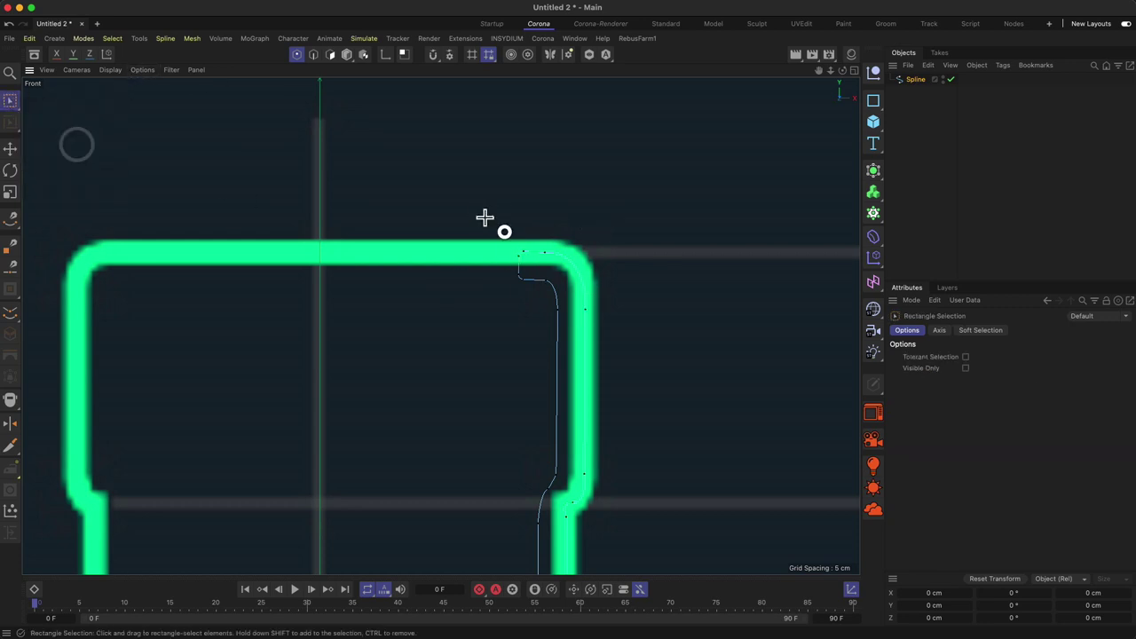
drag(484, 218, 639, 350)
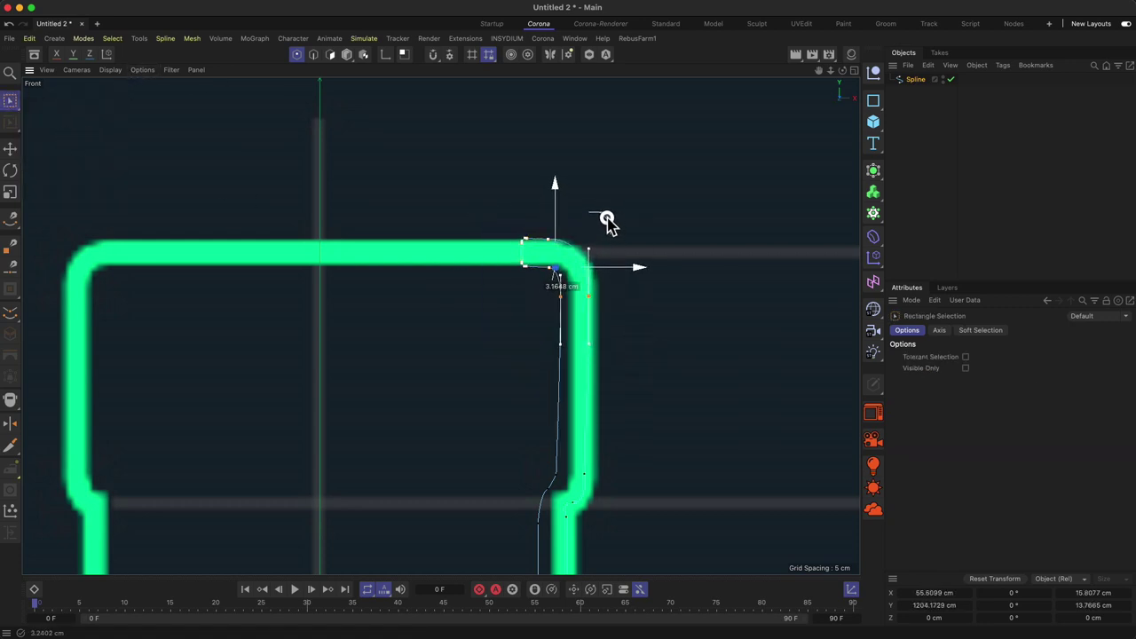
Select the inner and outer points around the step beneath the lip and shift them outward to the reference's outer edge
drag(493, 446, 635, 540)
drag(614, 453, 624, 458)
key(1)
right_drag(596, 538, 634, 454)
drag(618, 504, 613, 466)
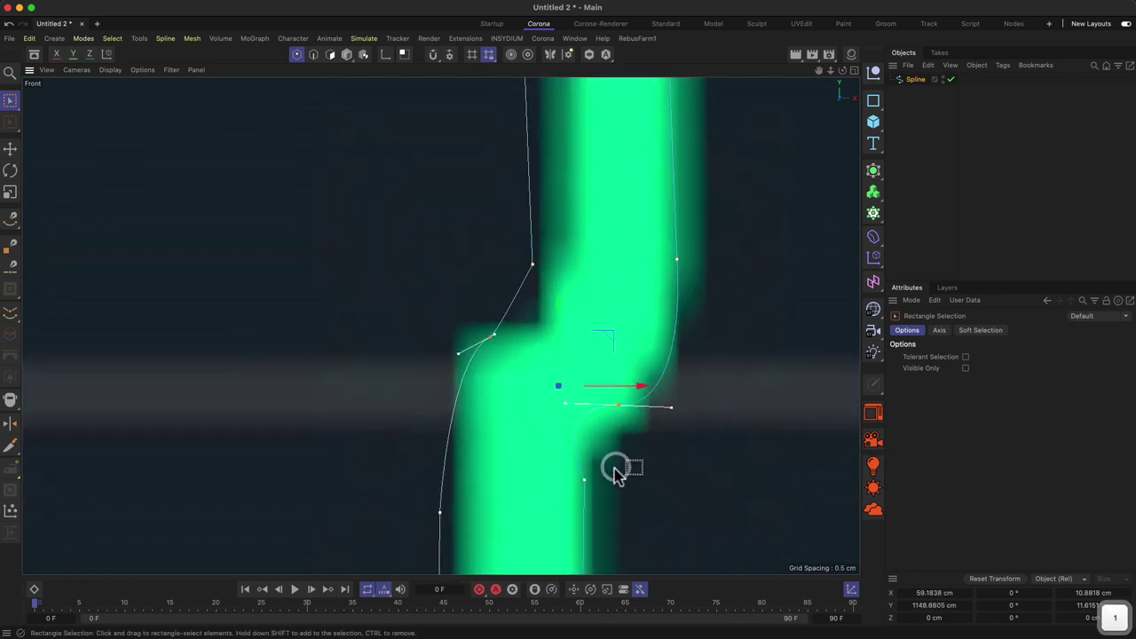
Select the single outer spline point just below the lip's step and align it with the outer edge of the reference neck
key(9)
click(651, 457)
click(588, 481)
key(2)
scroll(649, 482, down, 5)
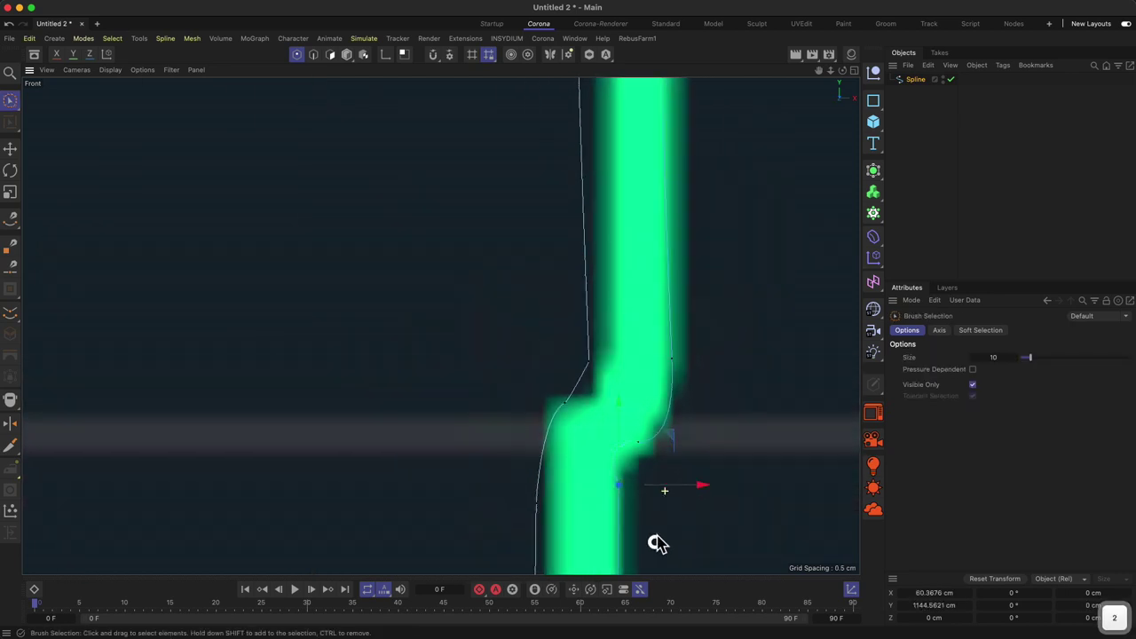
drag(595, 304, 594, 342)
click(632, 349)
key(2)
scroll(595, 513, down, 5)
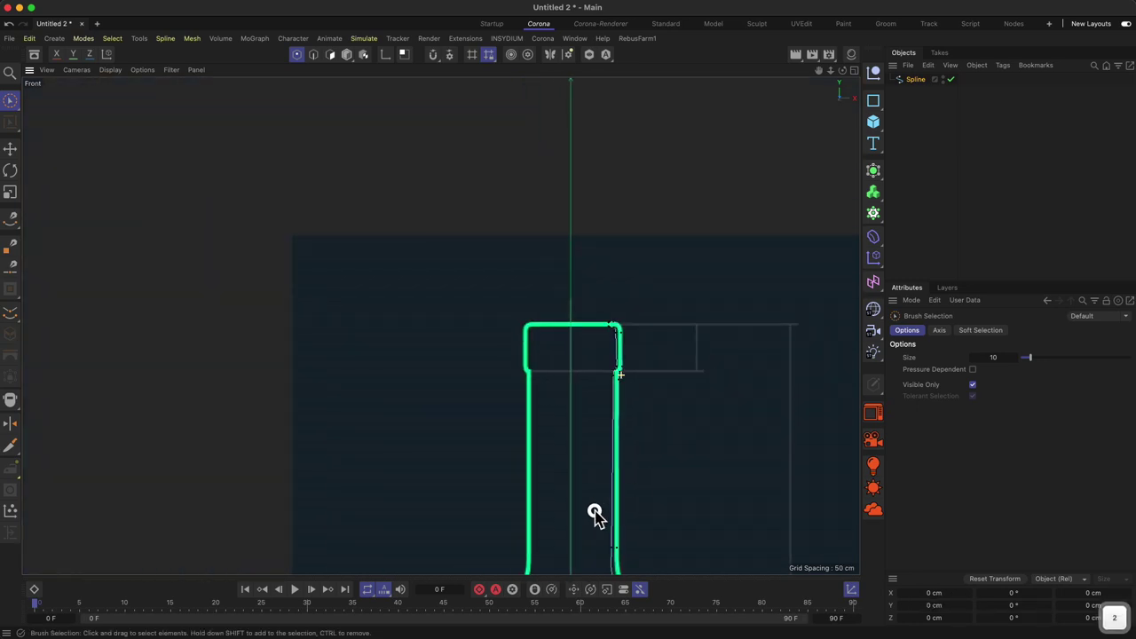
Examine the double-walled profile against the reference along the neck, shoulder, body and base
scroll(649, 399, down, 1)
scroll(637, 322, up, 5)
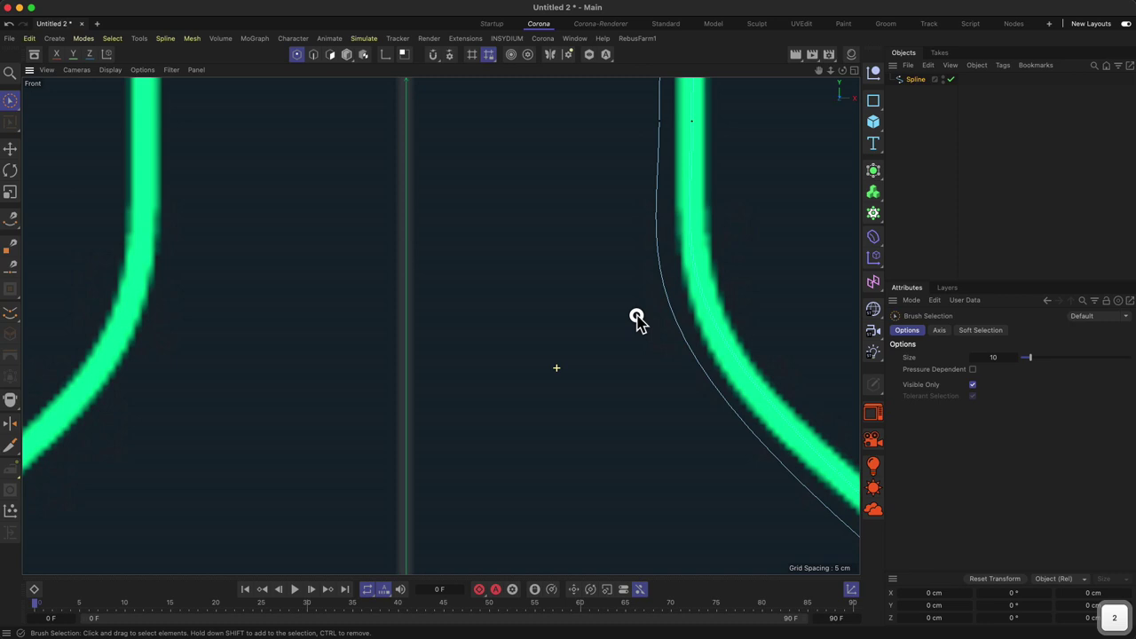
scroll(601, 405, down, 10)
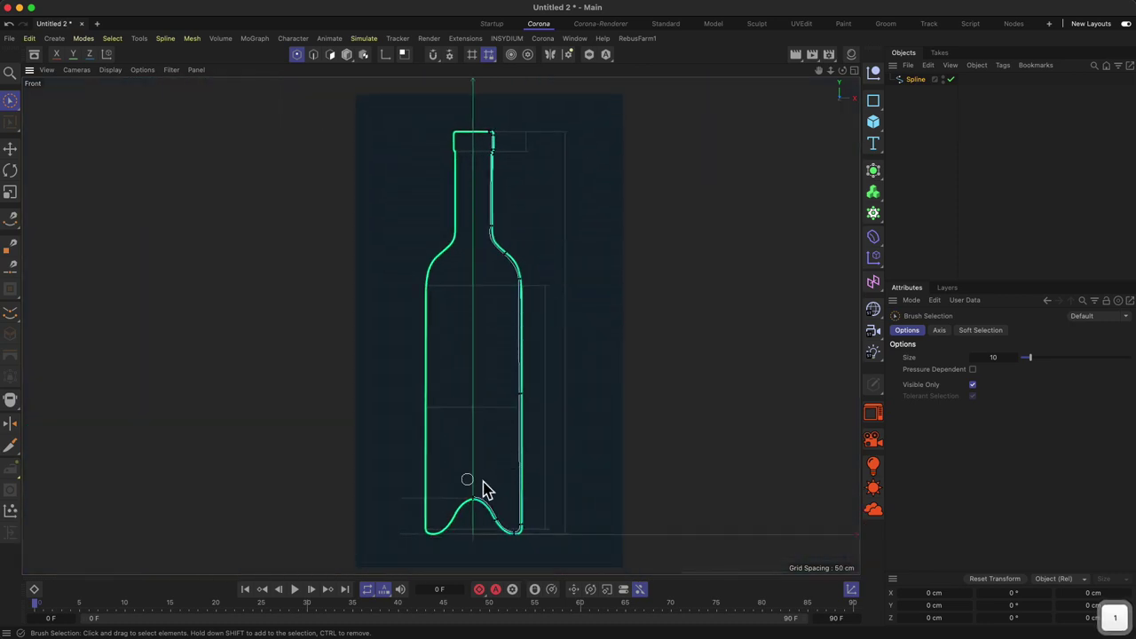
scroll(530, 482, up, 5)
scroll(525, 499, down, 3)
scroll(497, 293, down, 3)
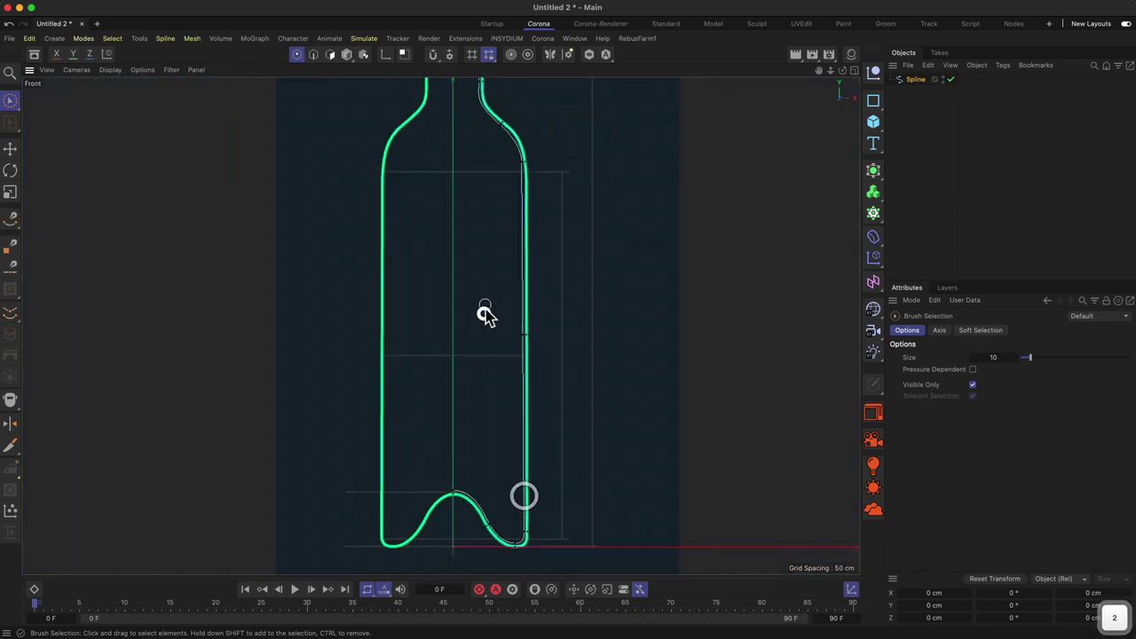
scroll(538, 203, up, 6)
scroll(462, 294, down, 6)
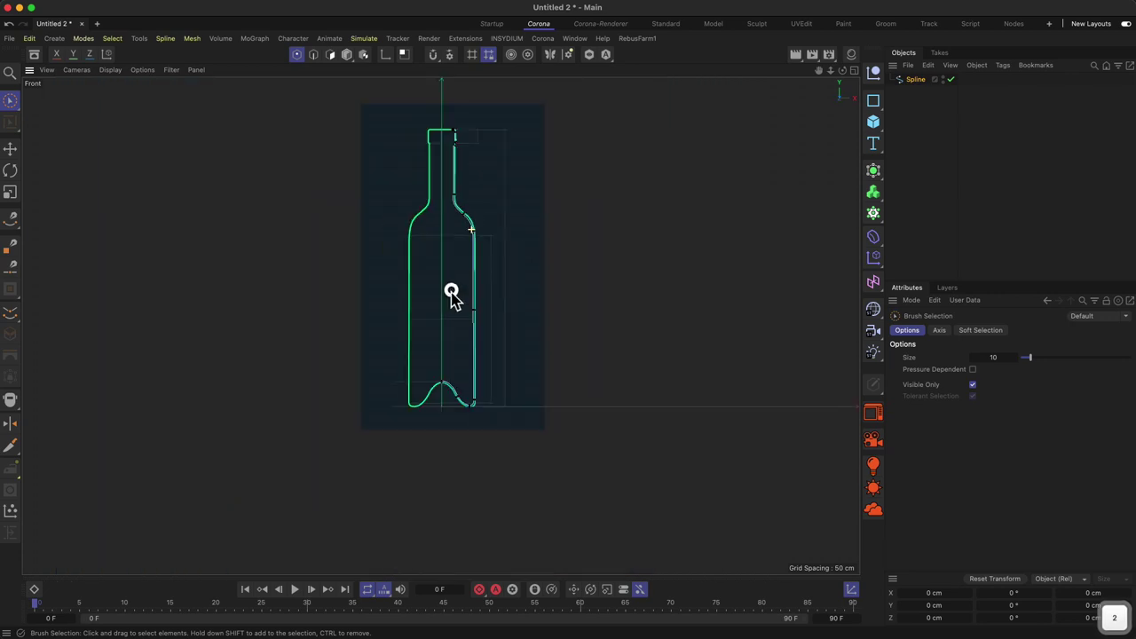
Switch to a full perspective view and frame the whole bottle spline
click(852, 71)
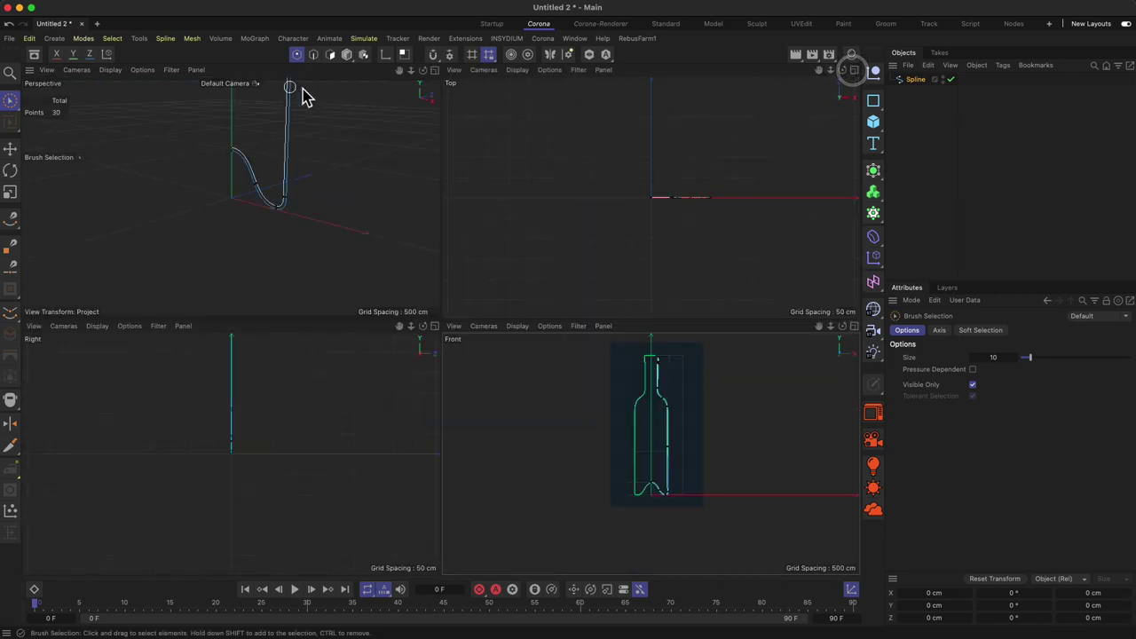
click(430, 75)
drag(359, 289, 332, 337)
drag(403, 258, 381, 337)
drag(432, 272, 429, 382)
mouse_move(399, 260)
mouse_down()
mouse_move(387, 320)
mouse_move(436, 170)
mouse_move(370, 183)
mouse_move(399, 259)
mouse_up()
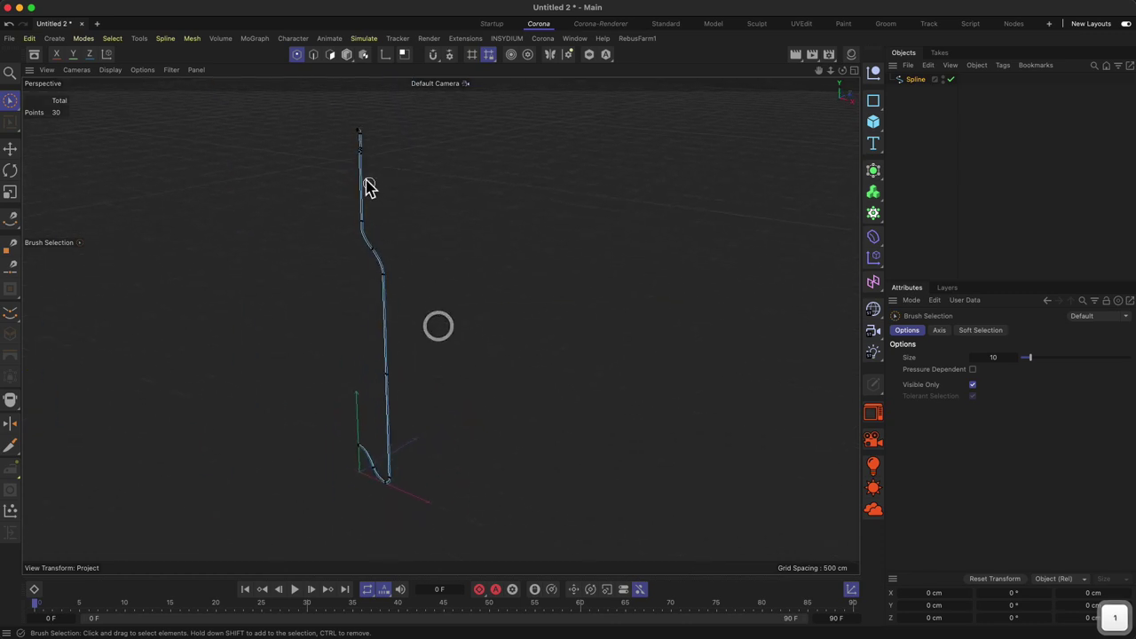
click(10, 101)
click(123, 194)
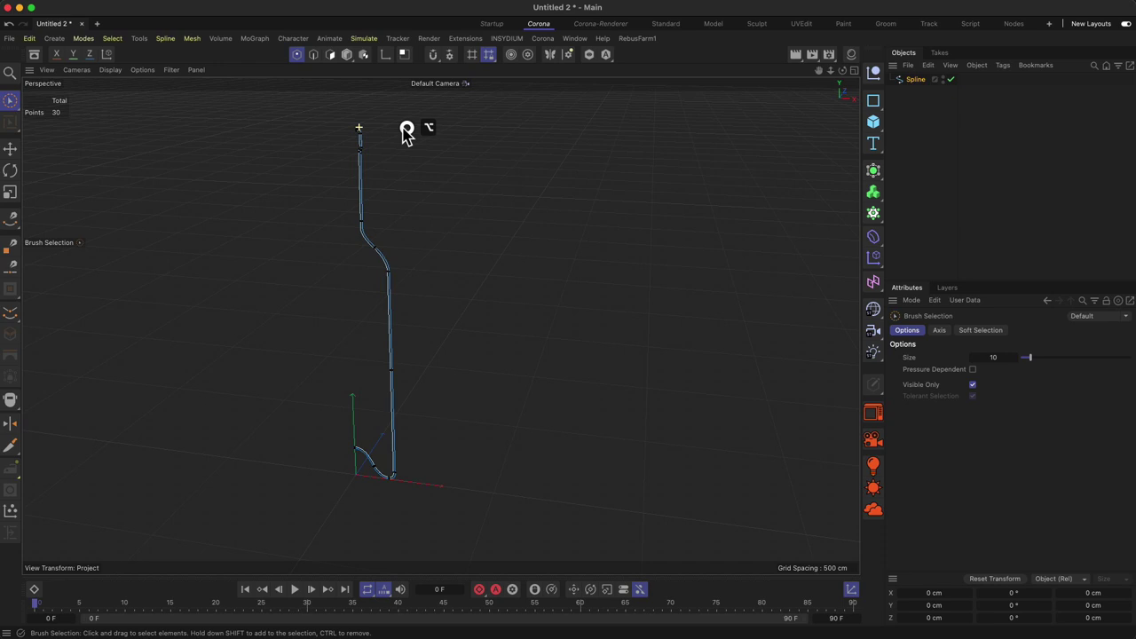
Examine the spline's rounded lip and its end points at the base dome in the perspective view
key(2)
drag(436, 127, 484, 99)
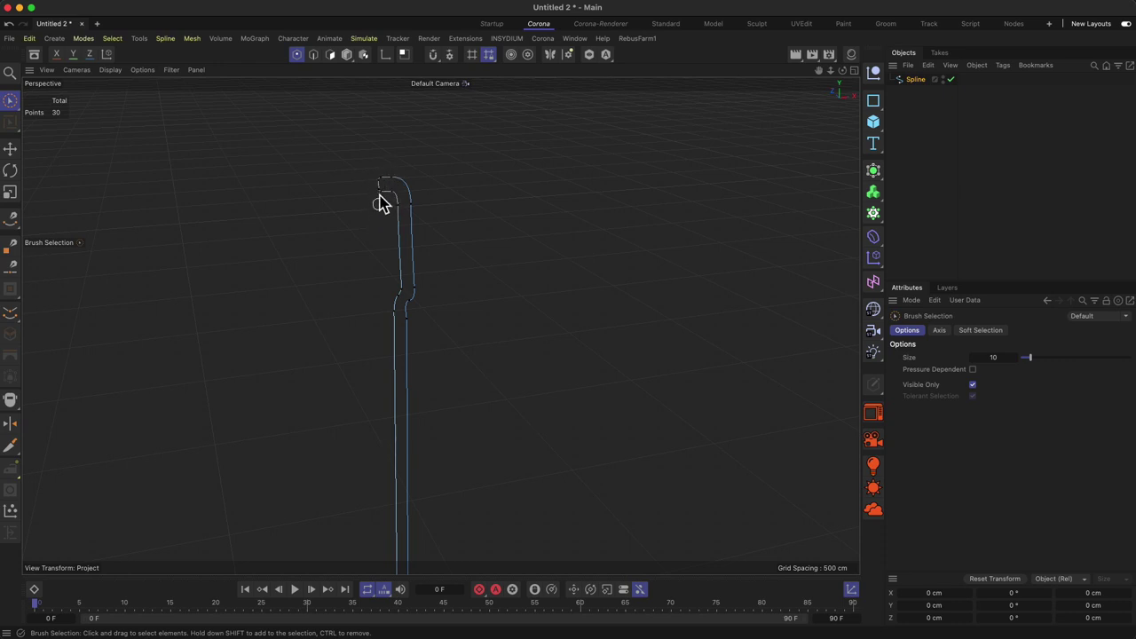
key(2)
drag(364, 239, 666, 466)
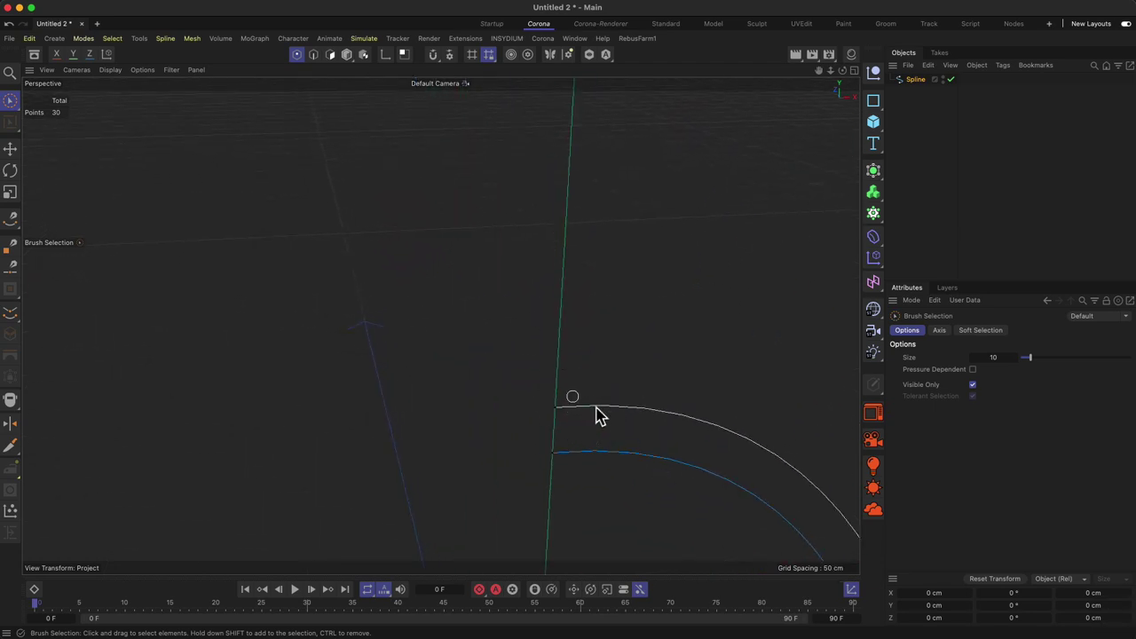
key(2)
drag(600, 343, 542, 531)
key(1)
drag(550, 338, 464, 351)
key(2)
drag(539, 298, 516, 353)
key(1)
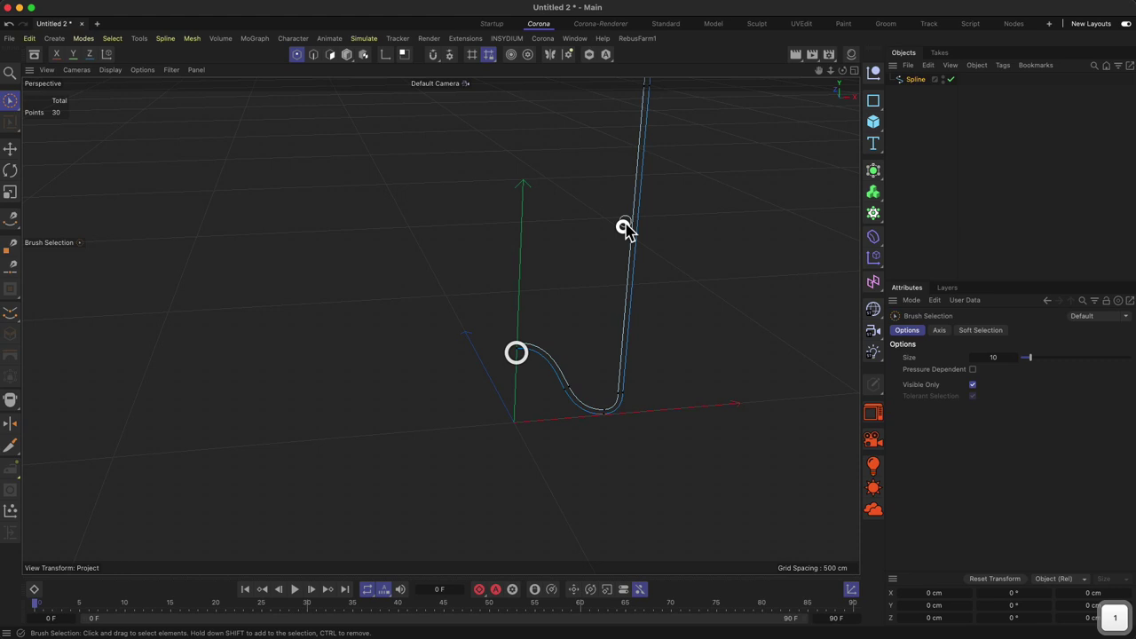
drag(626, 229, 706, 270)
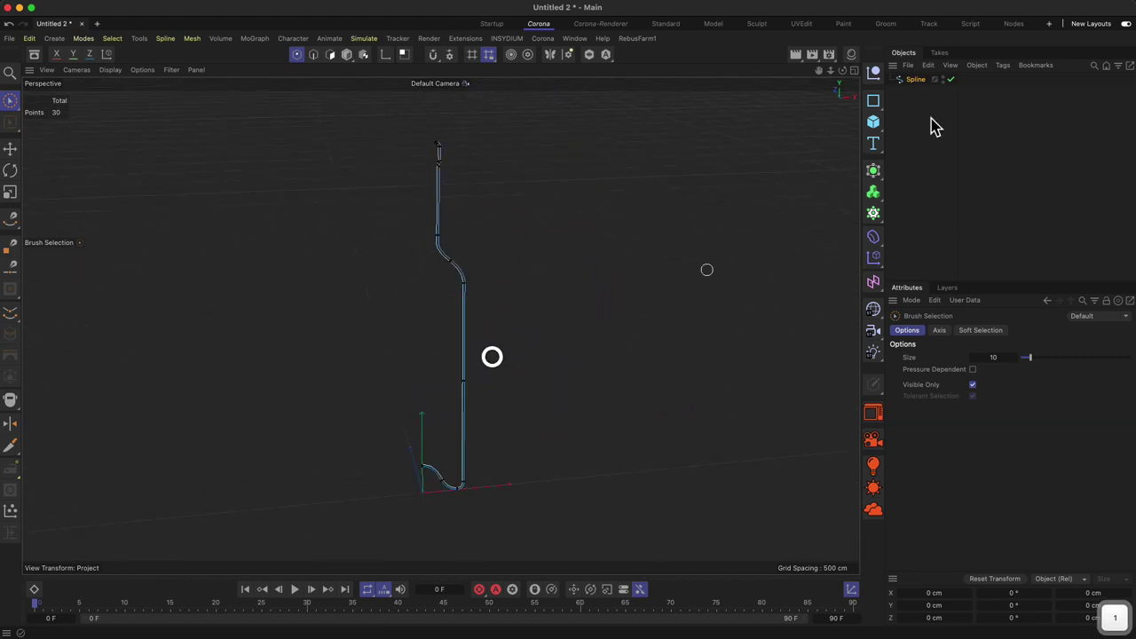
Add a Lathe generator and make the bottle spline its child
drag(875, 175, 1017, 218)
click(915, 92)
drag(916, 92, 919, 82)
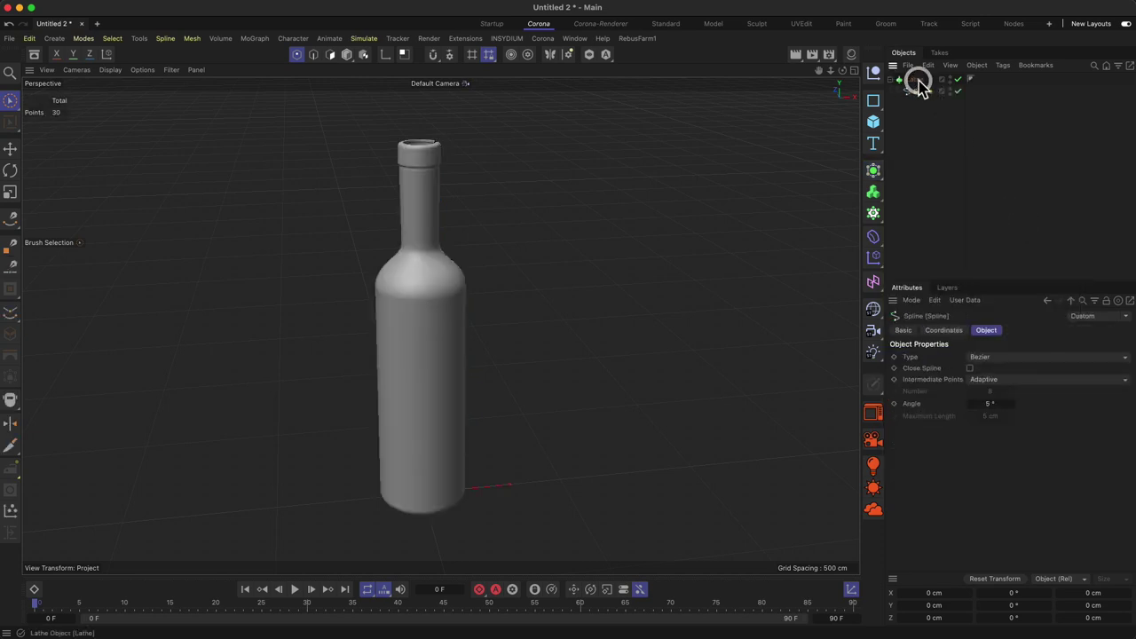
Inspect the lathed bottle's mouth, walls and underside from several angles
alt+drag(434, 245, 397, 252)
key(2)
drag(433, 154, 429, 100)
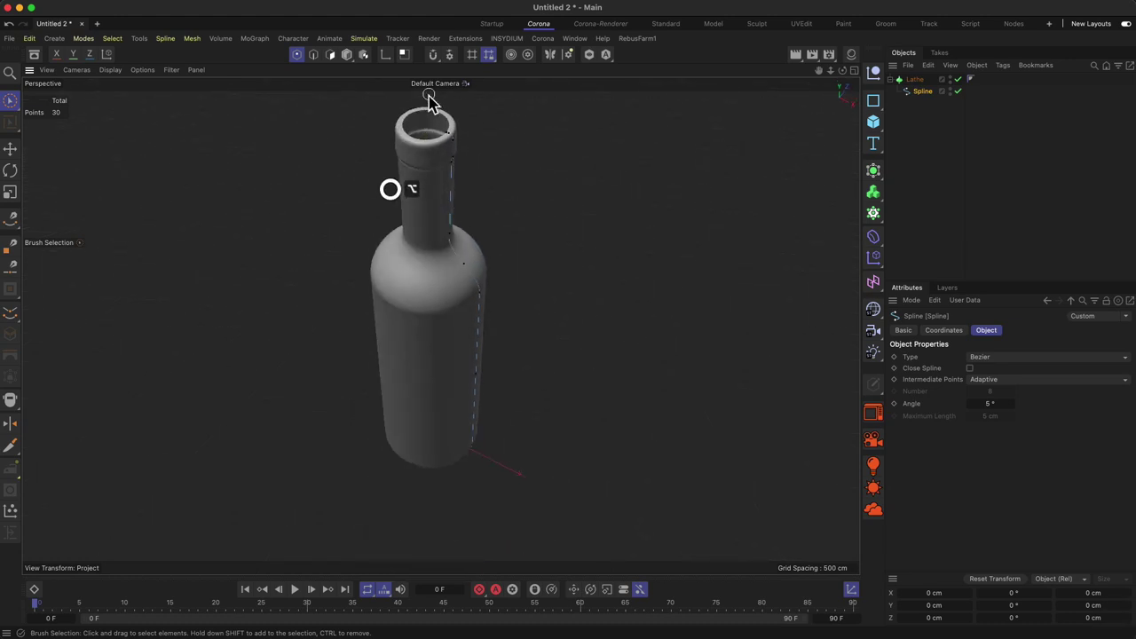
alt+drag(448, 411, 485, 169)
key(2)
drag(456, 329, 503, 269)
alt+drag(476, 317, 482, 434)
key(1)
drag(498, 283, 434, 488)
key(2)
drag(446, 269, 423, 380)
key(1)
drag(436, 294, 427, 393)
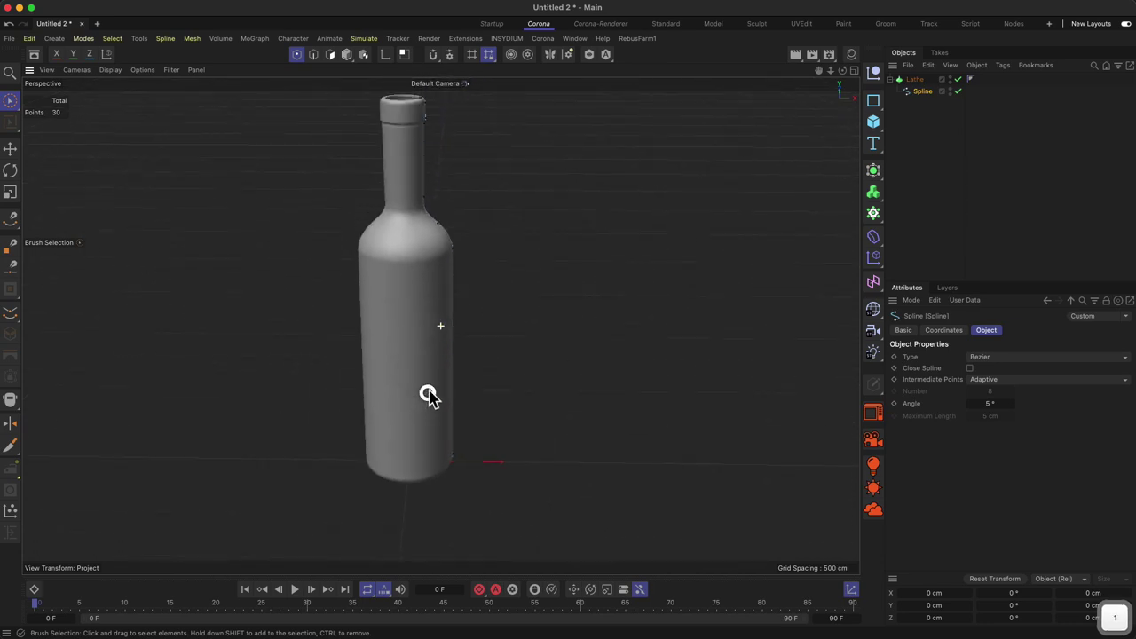
Look over the available generators and show the lathed bottle in all four views
click(874, 170)
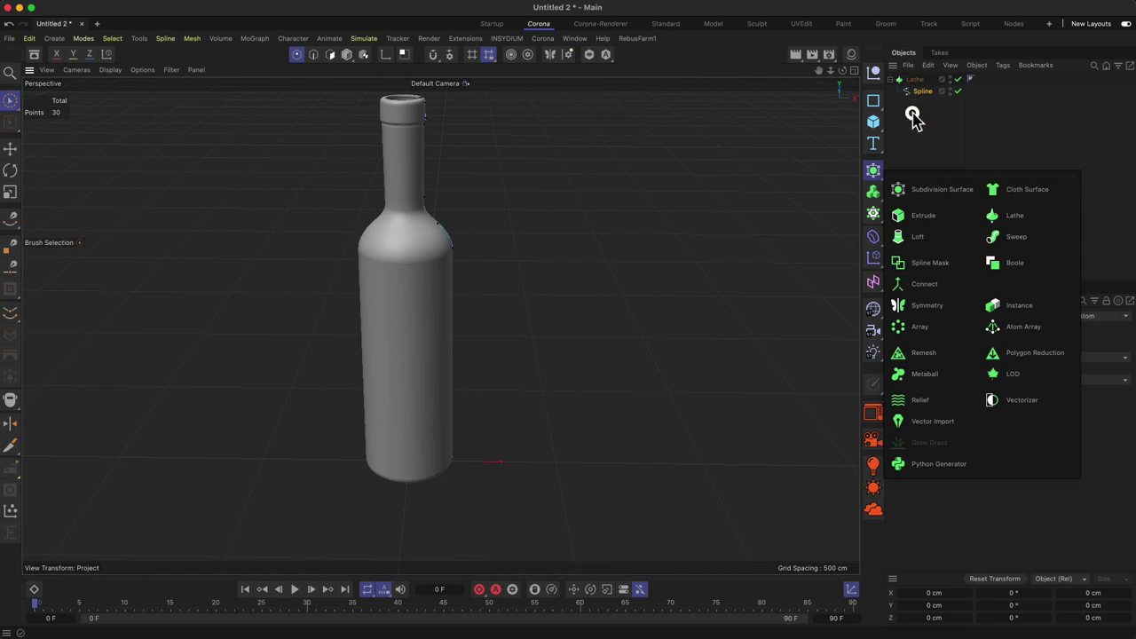
click(853, 70)
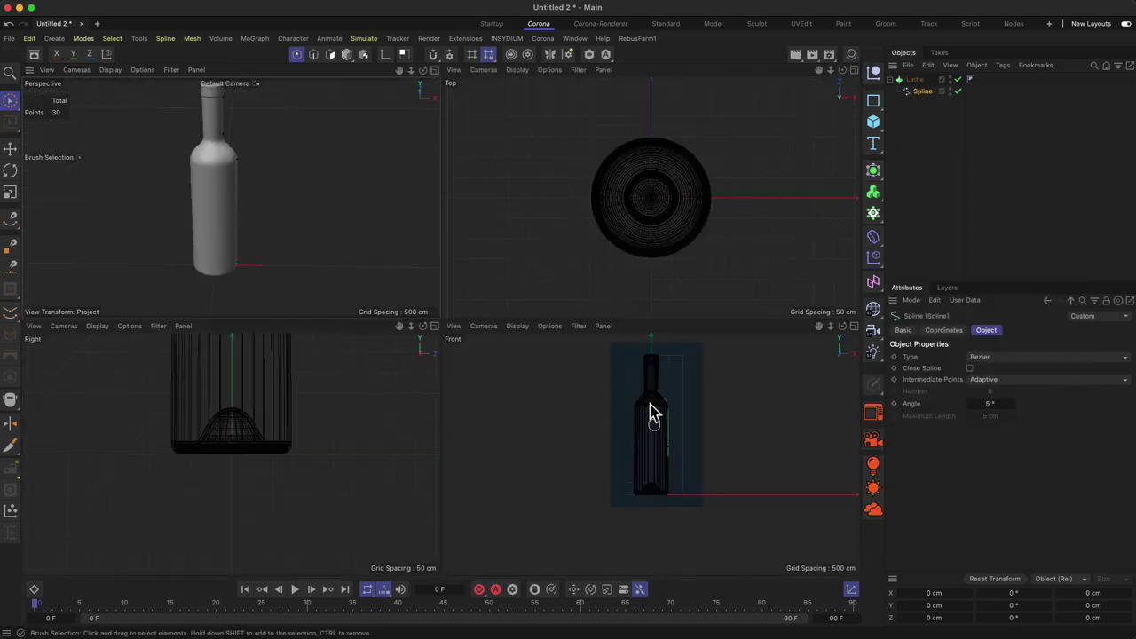